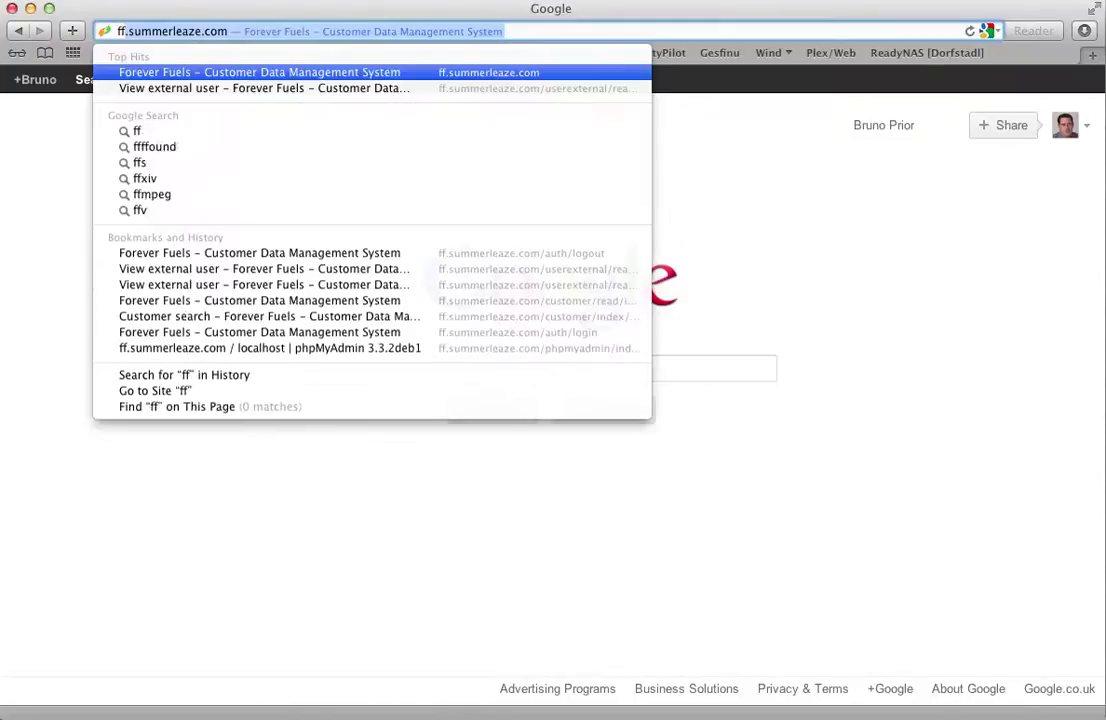
- Load the Forever Fuels site at ff.summerleaze.com in Safari
{"action": "key", "text": "Return"}
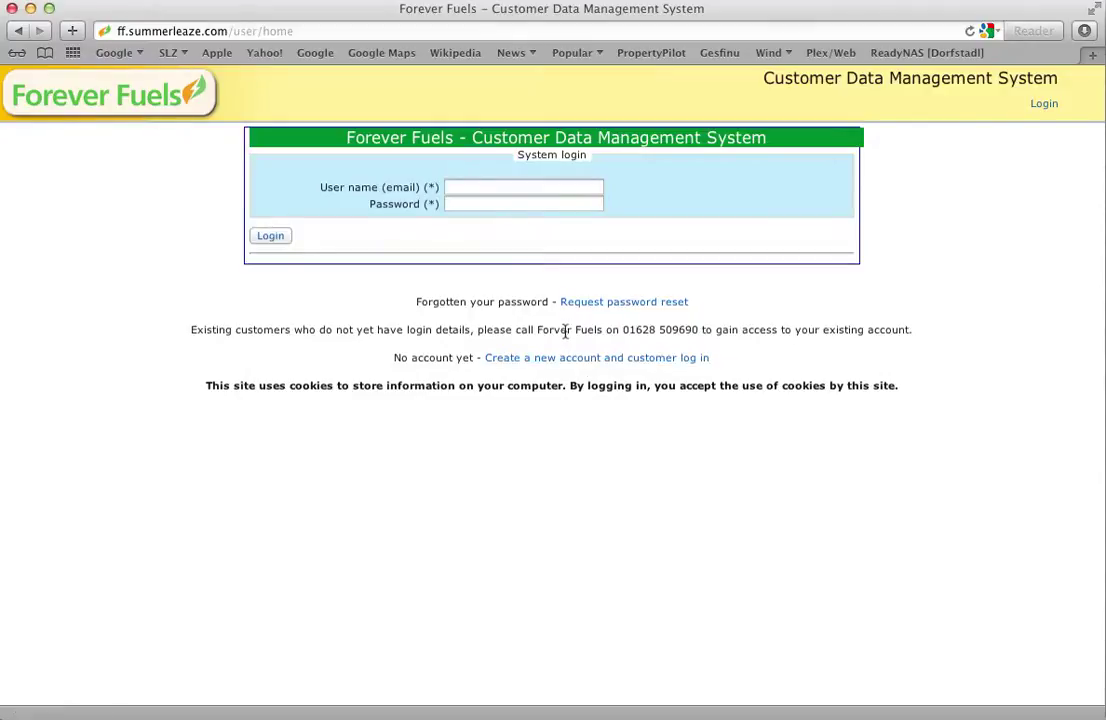
- Log in with the customer's email address and account password
{"action": "left_click", "coordinate": [516, 188]}
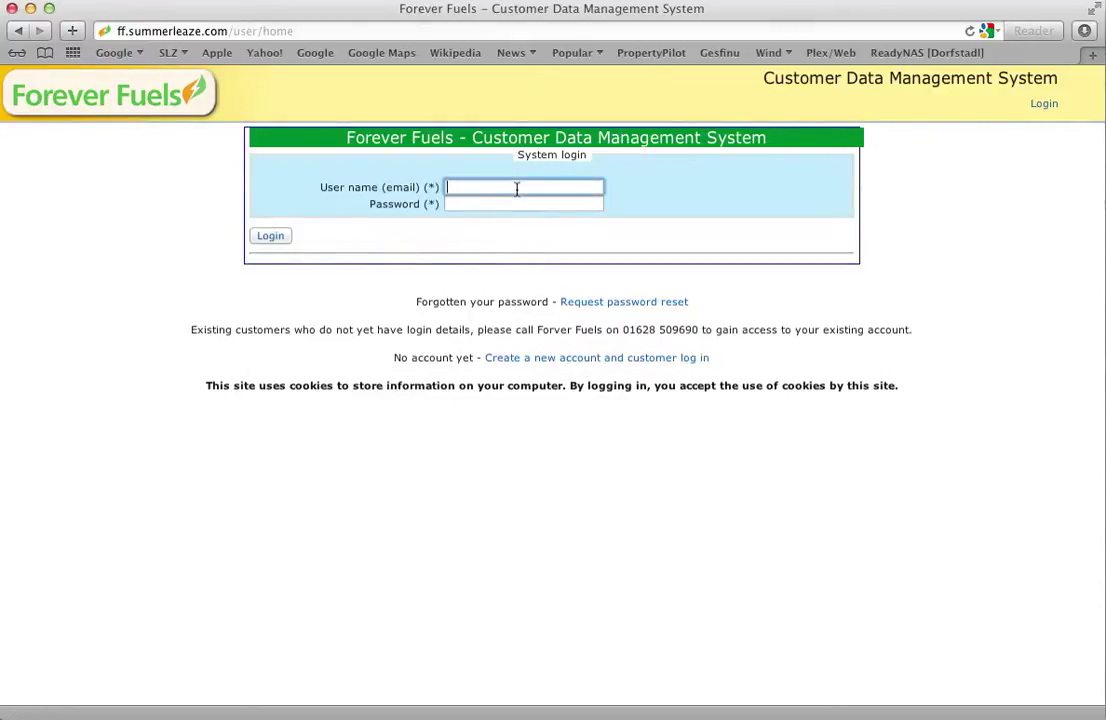
{"action": "type", "text": "test@test.com"}
{"action": "key", "text": "Tab"}
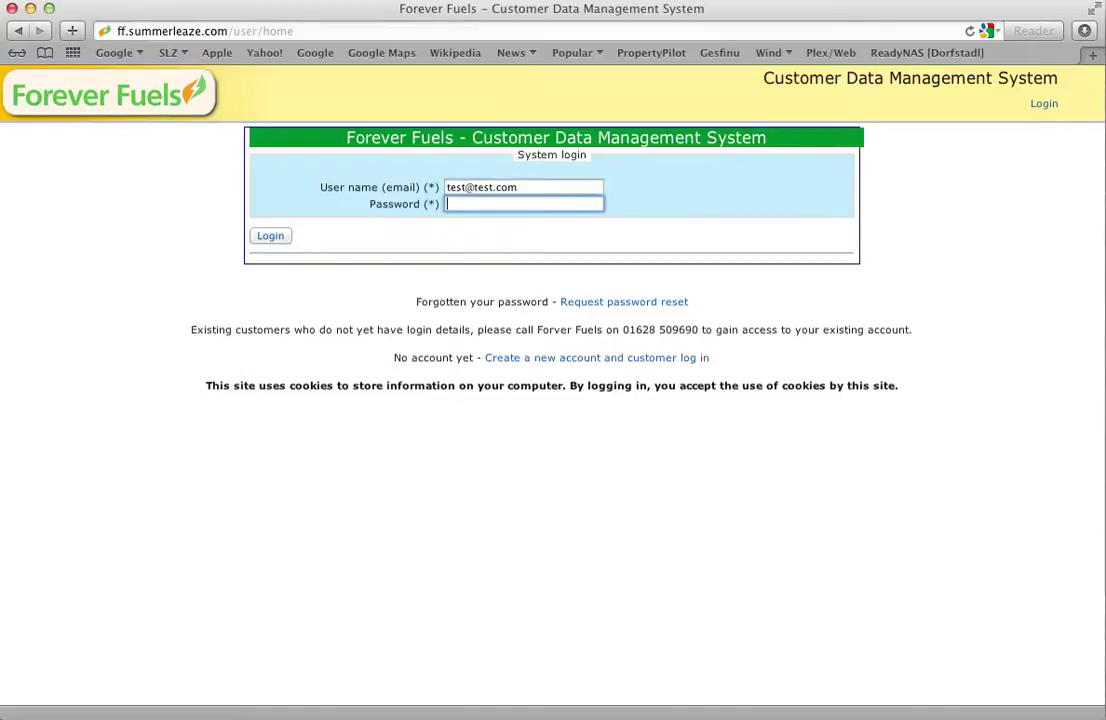
{"action": "type", "text": "test1234"}
{"action": "left_click", "coordinate": [263, 237]}
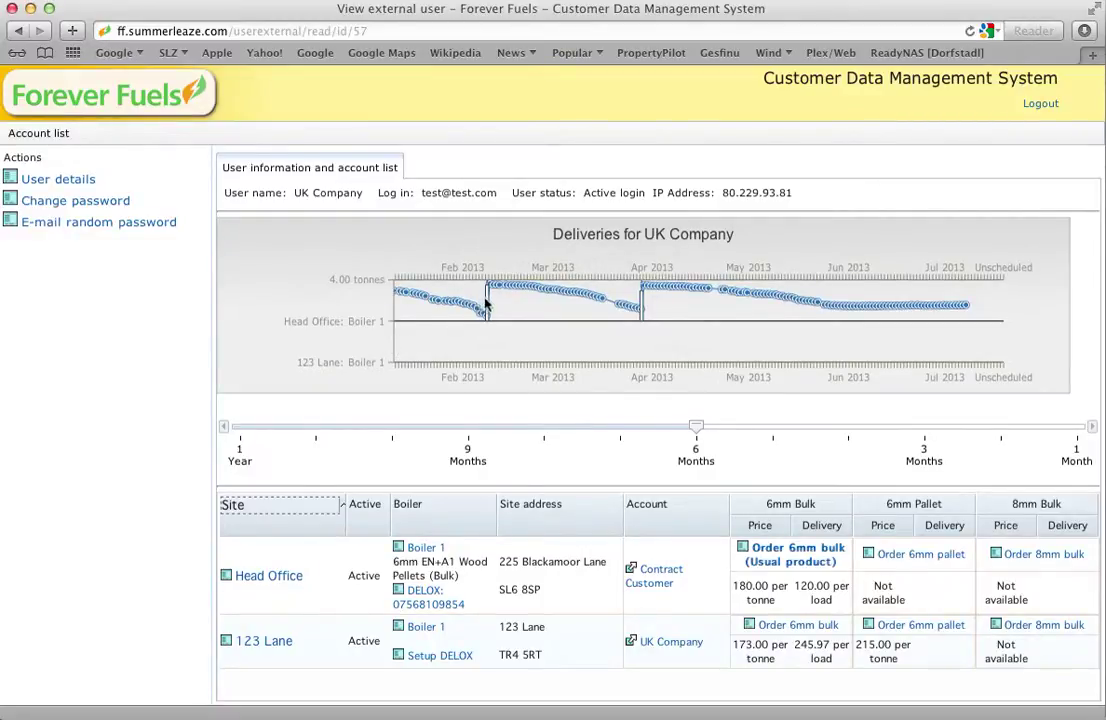
- Read the value bubbles on several points of the Deliveries chart
{"action": "mouse_move", "coordinate": [488, 304]}
{"action": "mouse_move", "coordinate": [532, 290]}
{"action": "mouse_move", "coordinate": [824, 311]}
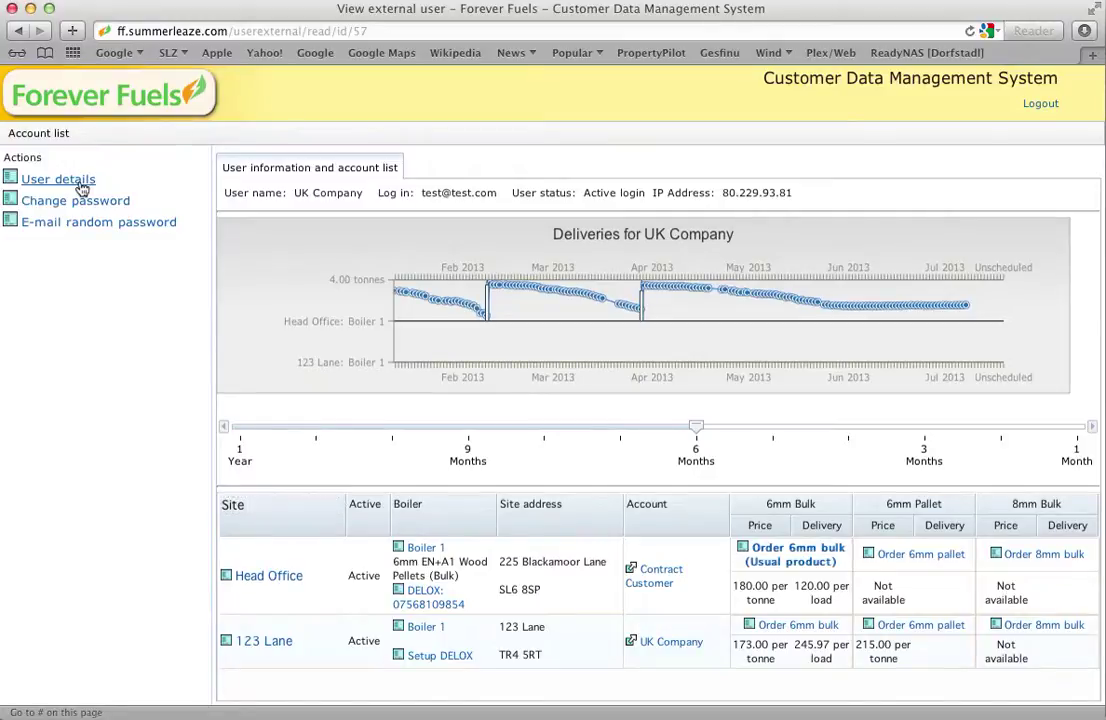
- Check User details, then open Change password with the caret in the Password field
{"action": "left_click", "coordinate": [81, 184]}
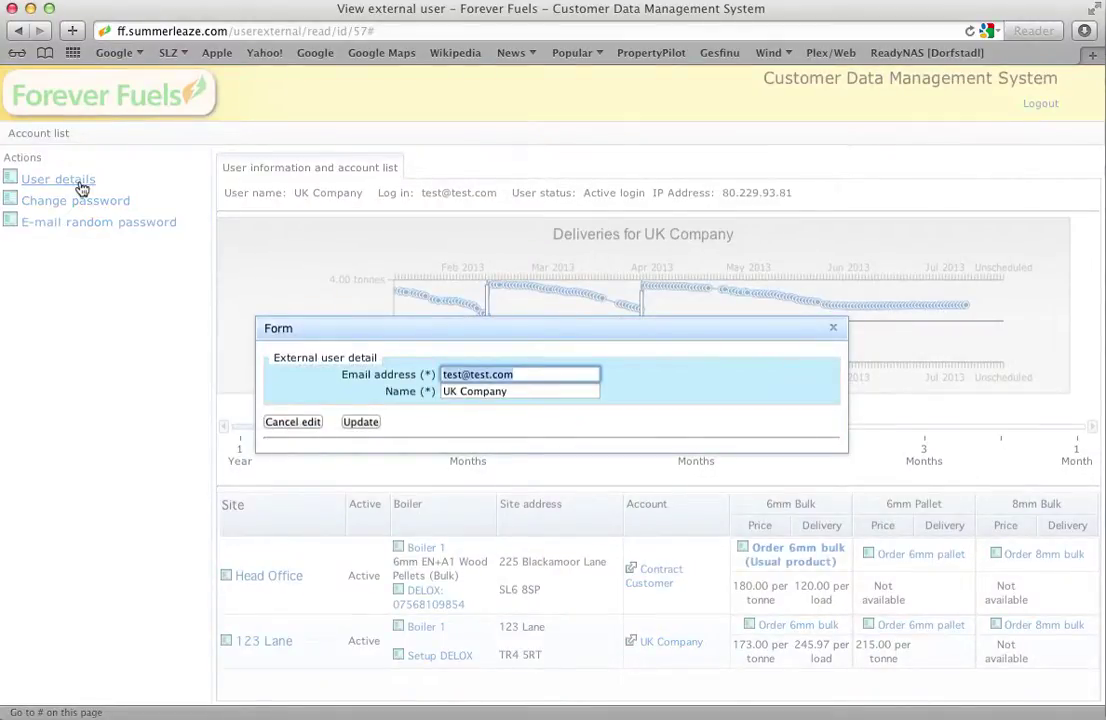
{"action": "left_click", "coordinate": [835, 331]}
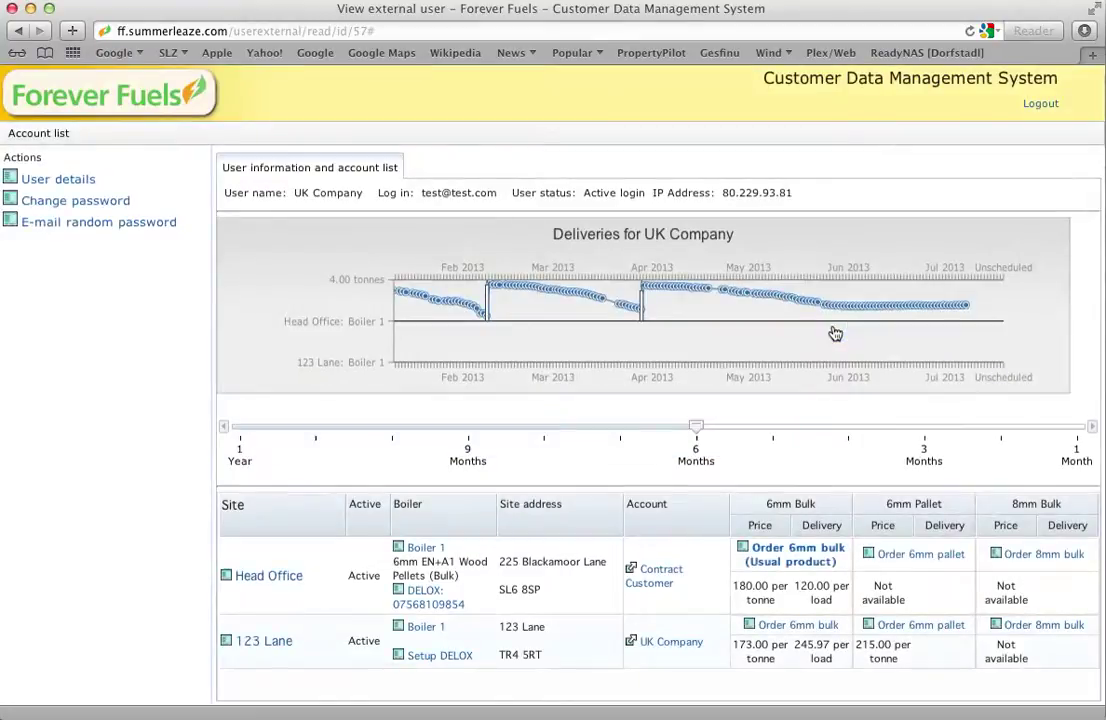
{"action": "left_click", "coordinate": [115, 203]}
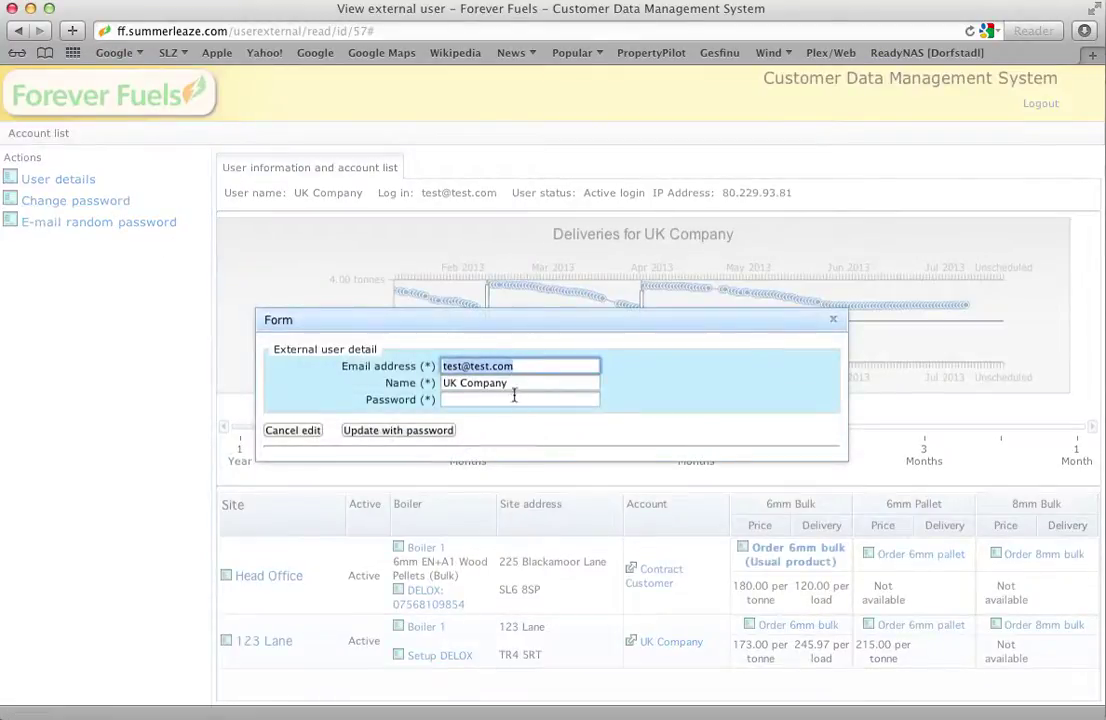
{"action": "left_click", "coordinate": [464, 398]}
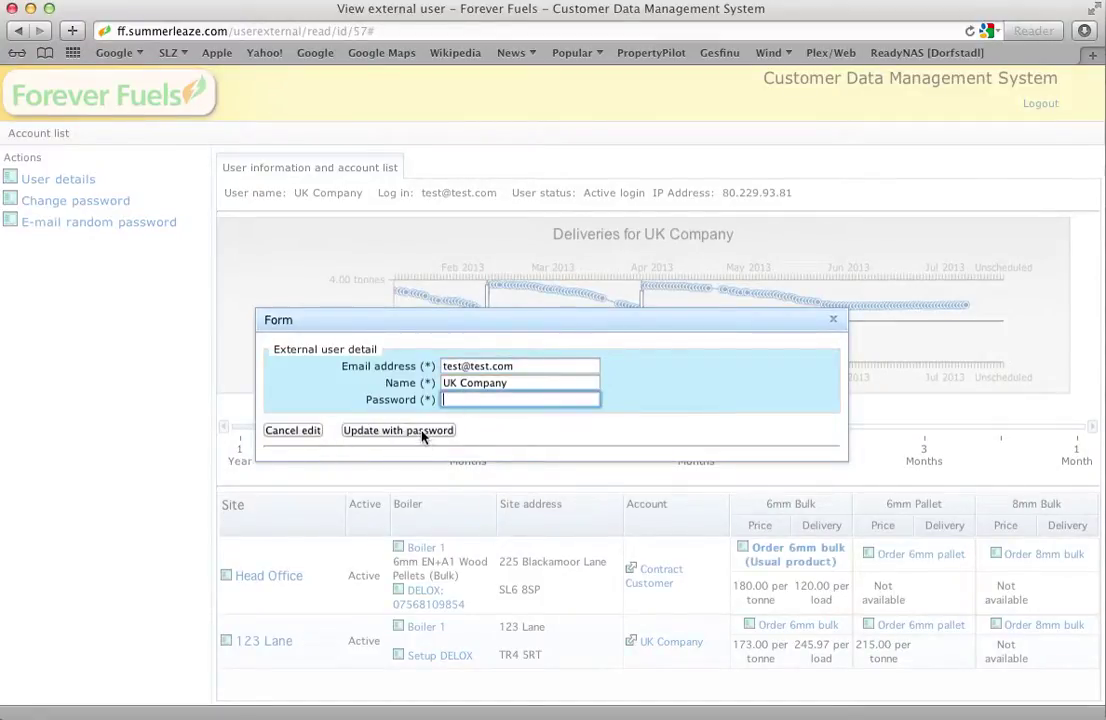
- Close the change-password form without updating the password
{"action": "left_click", "coordinate": [834, 322]}
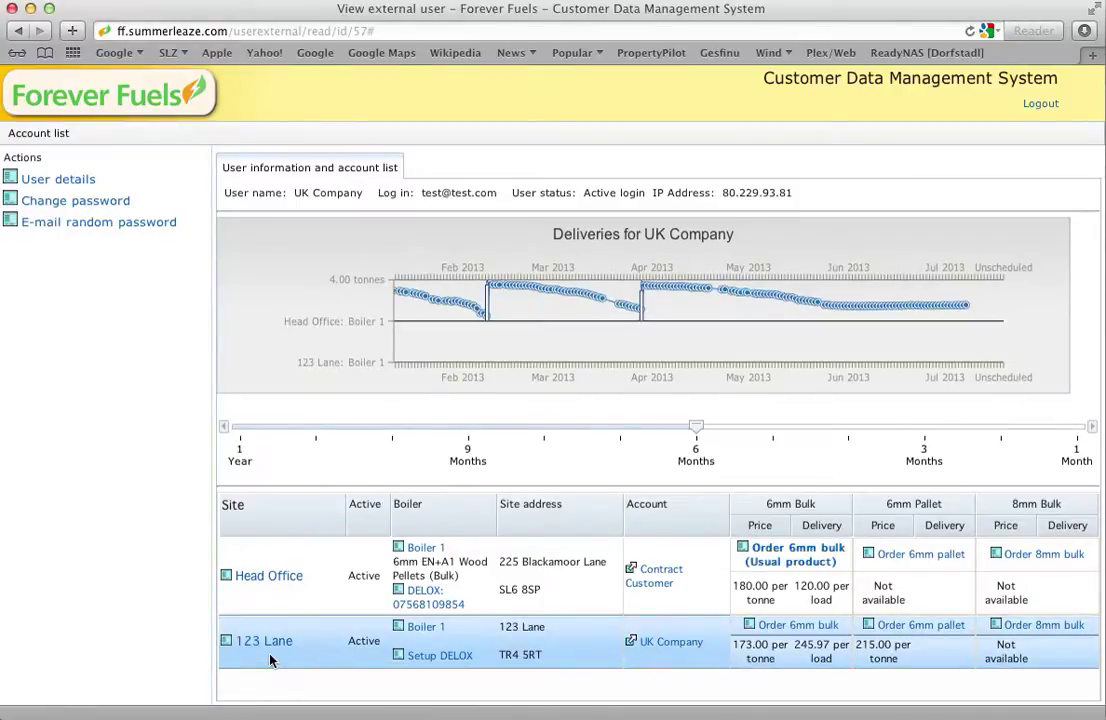
- Start a 6mm bulk order for 123 Lane's Boiler 1 with total quantity 4
{"action": "left_click", "coordinate": [795, 627]}
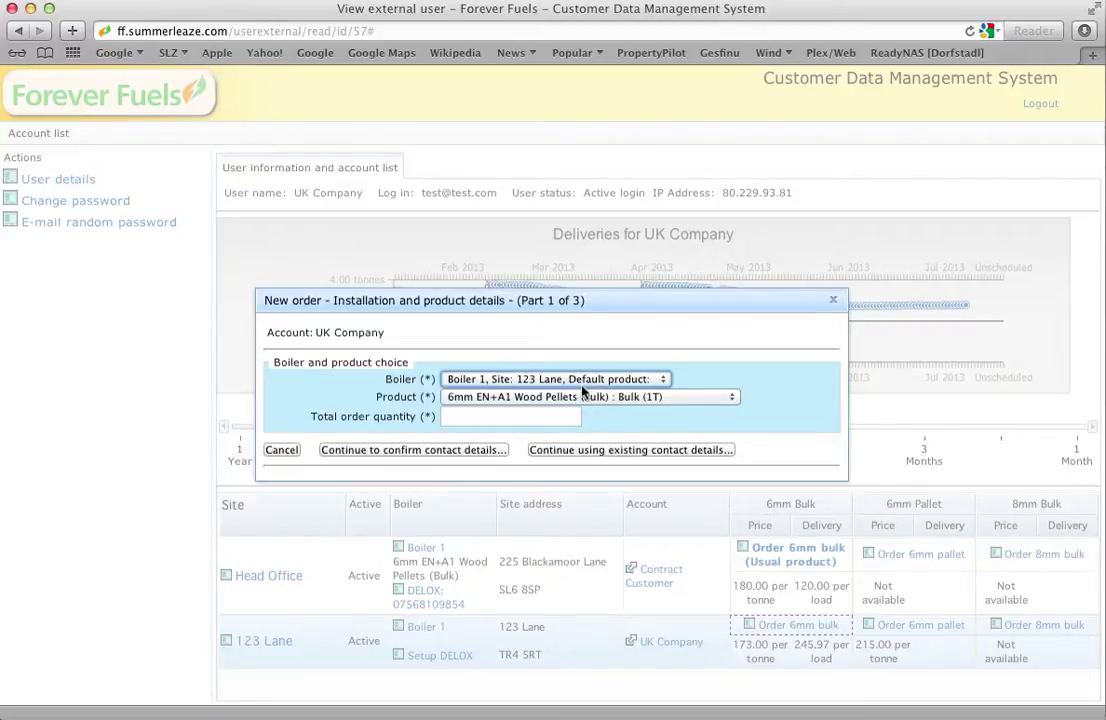
{"action": "left_click", "coordinate": [560, 415]}
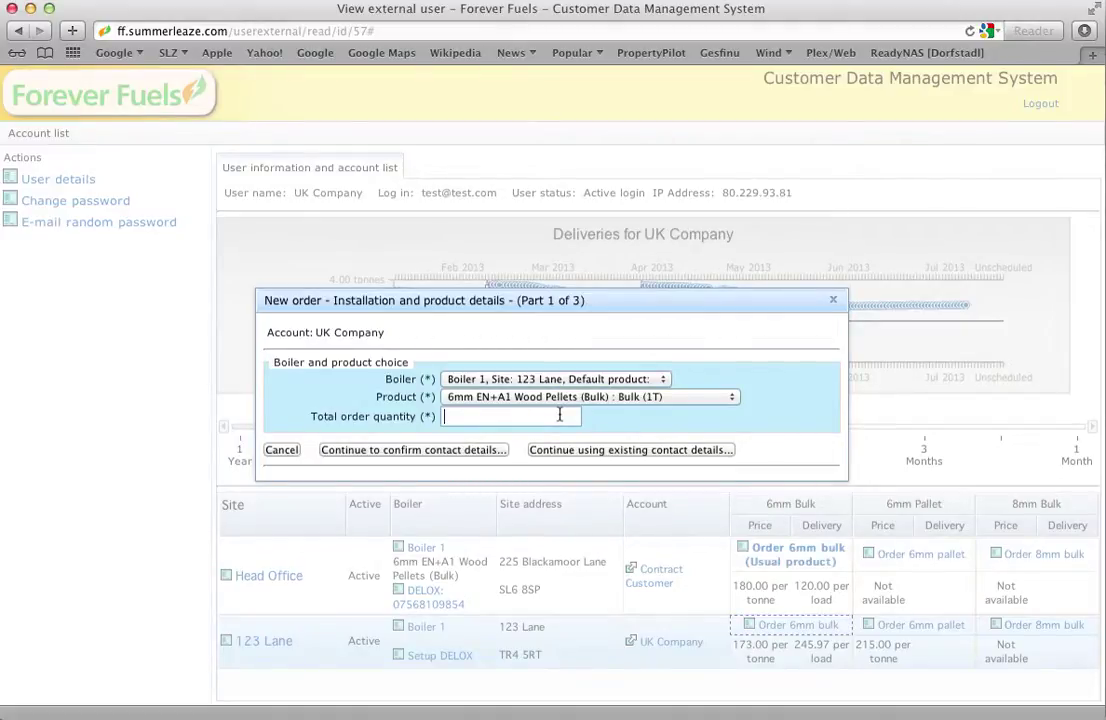
{"action": "type", "text": "4"}
- Review the order's contact details, leave them unchanged, and continue to pricing
{"action": "left_click", "coordinate": [478, 450]}
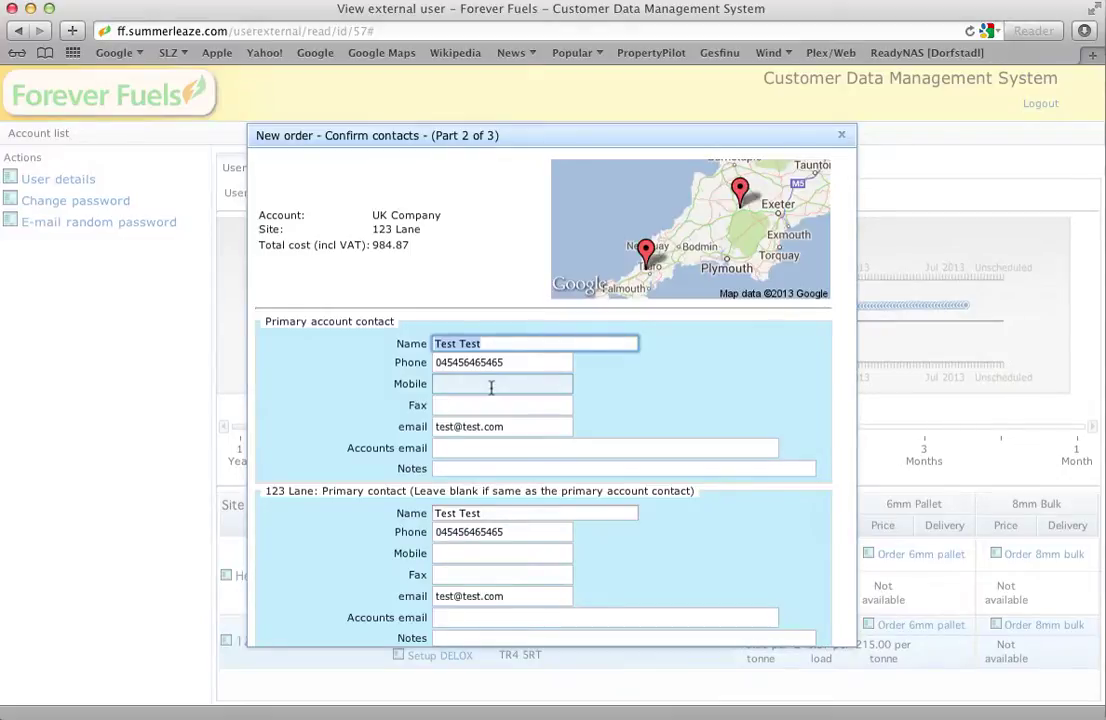
{"action": "scroll", "coordinate": [390, 583], "scroll_direction": "down", "scroll_amount": 2}
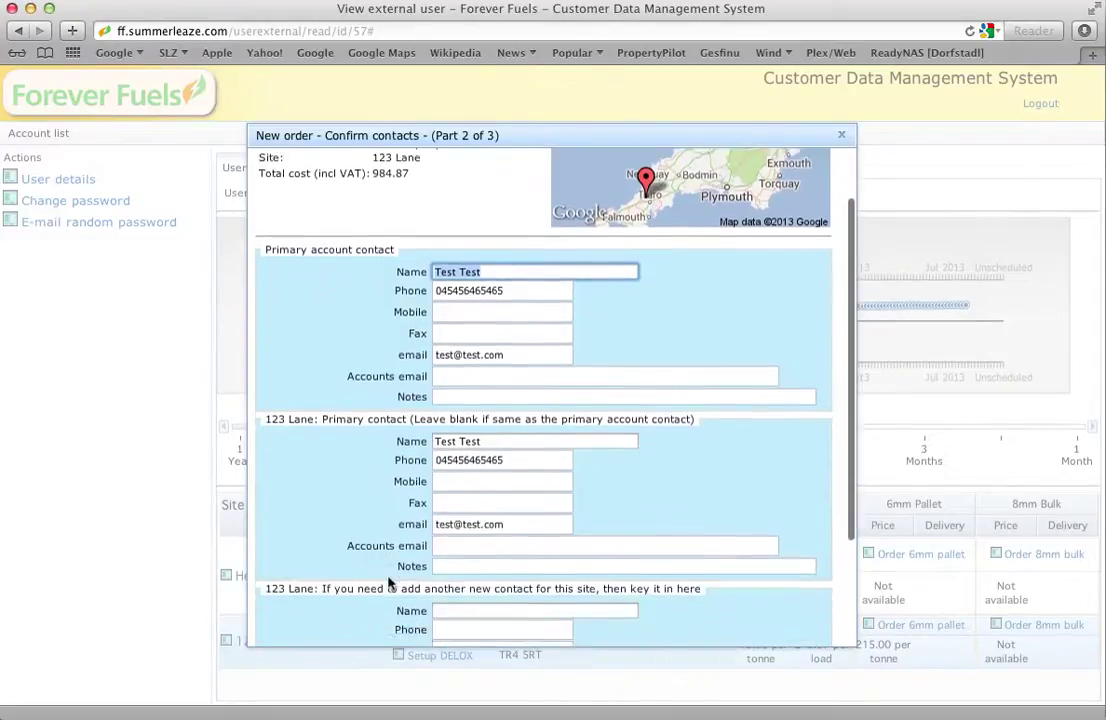
{"action": "scroll", "coordinate": [390, 583], "scroll_direction": "down", "scroll_amount": 2}
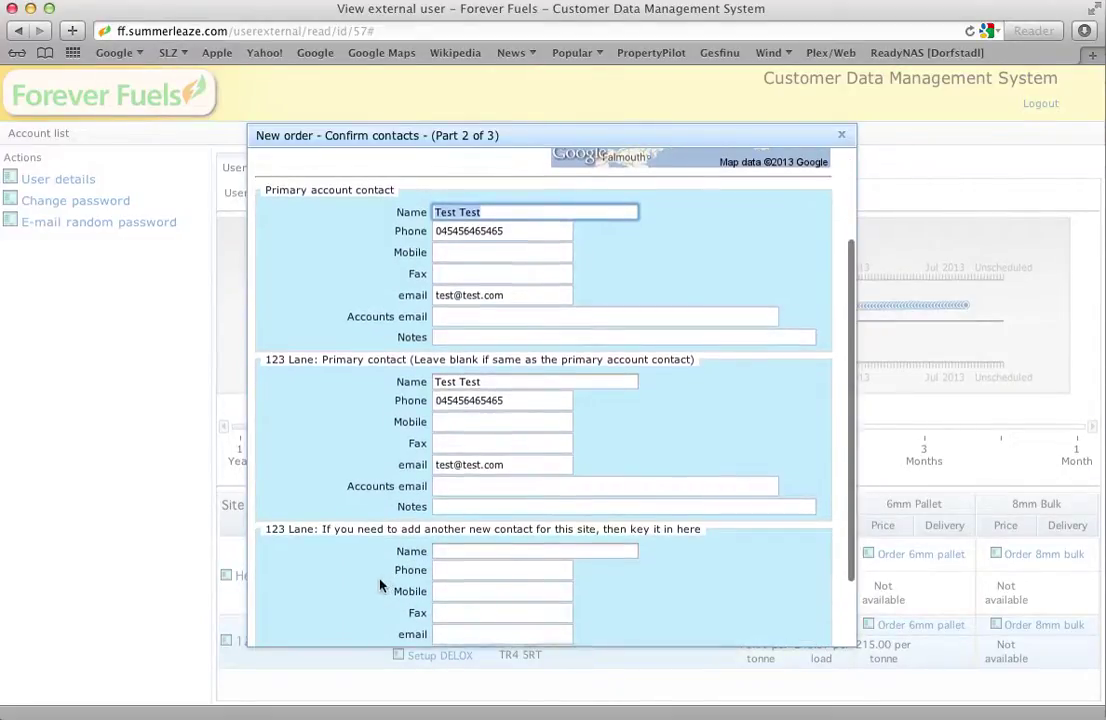
{"action": "scroll", "coordinate": [380, 585], "scroll_direction": "down", "scroll_amount": 3}
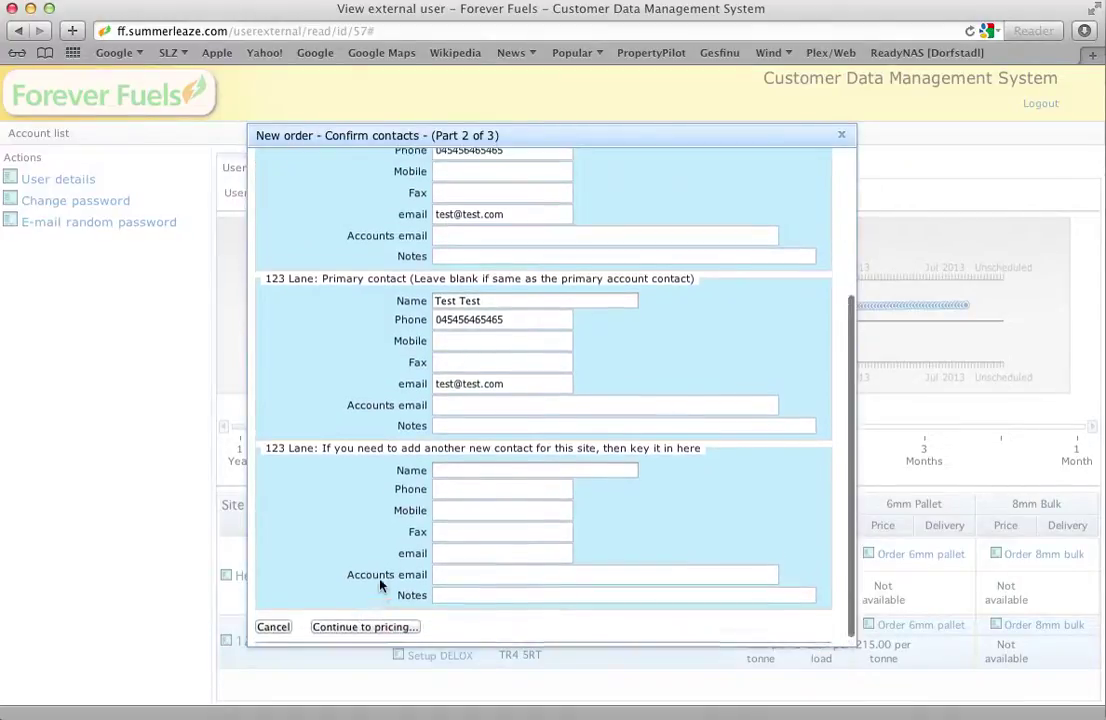
{"action": "key", "text": "Tab"}
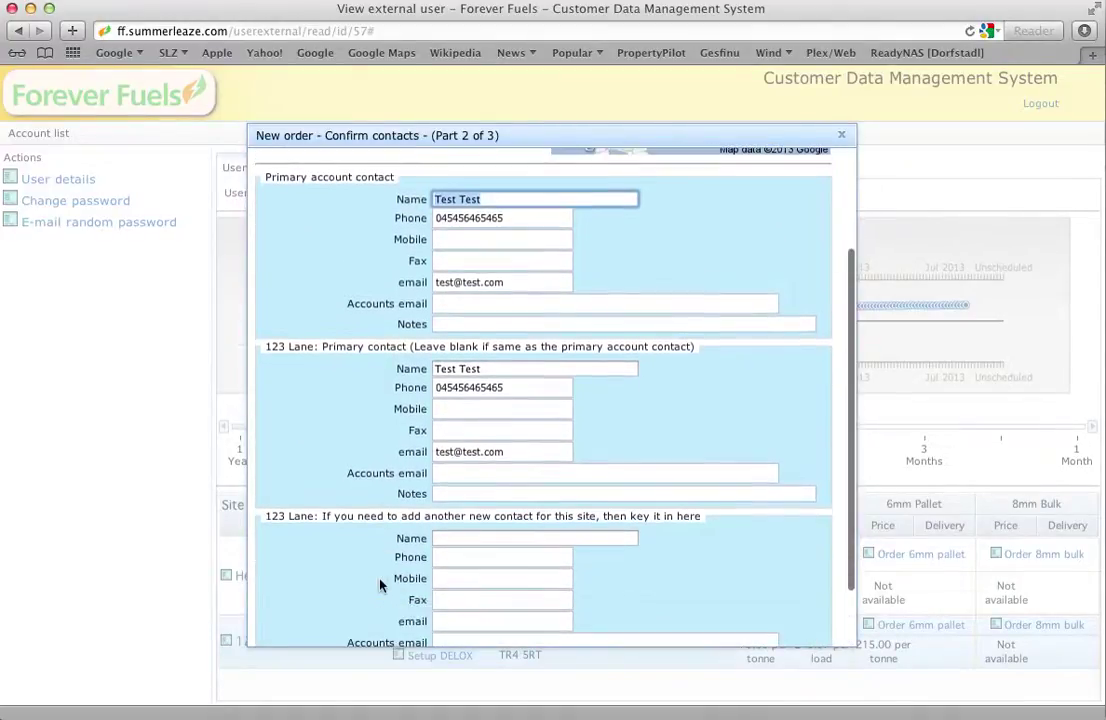
{"action": "scroll", "coordinate": [380, 585], "scroll_direction": "down", "scroll_amount": 3}
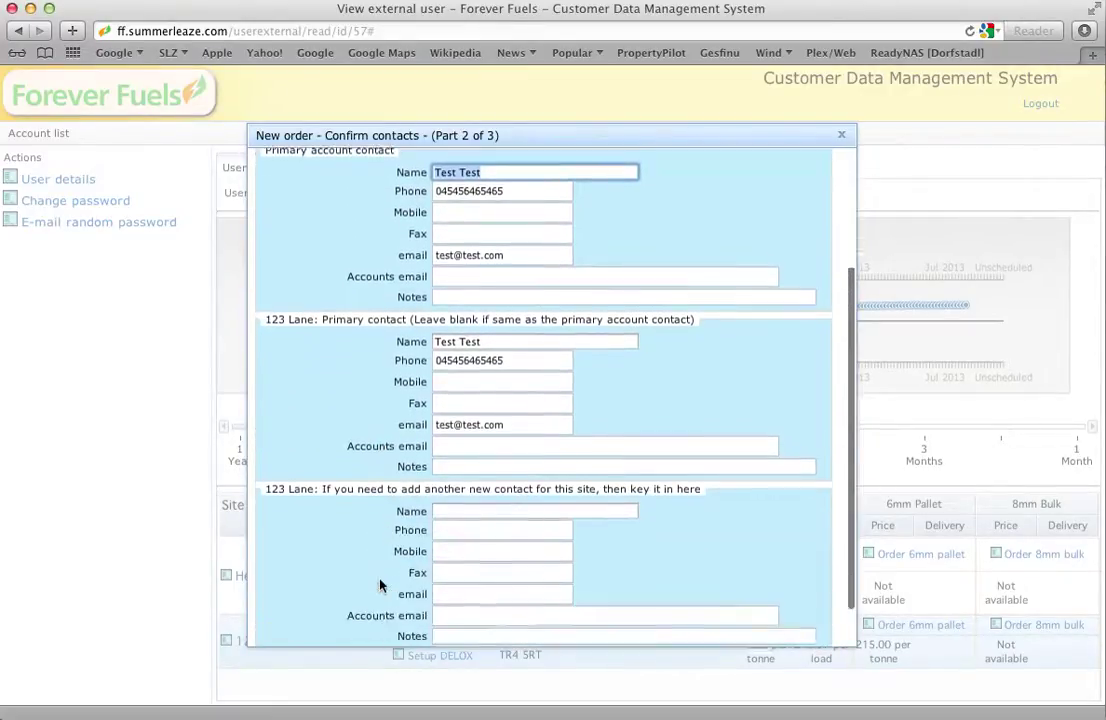
{"action": "scroll", "coordinate": [380, 585], "scroll_direction": "down", "scroll_amount": 2}
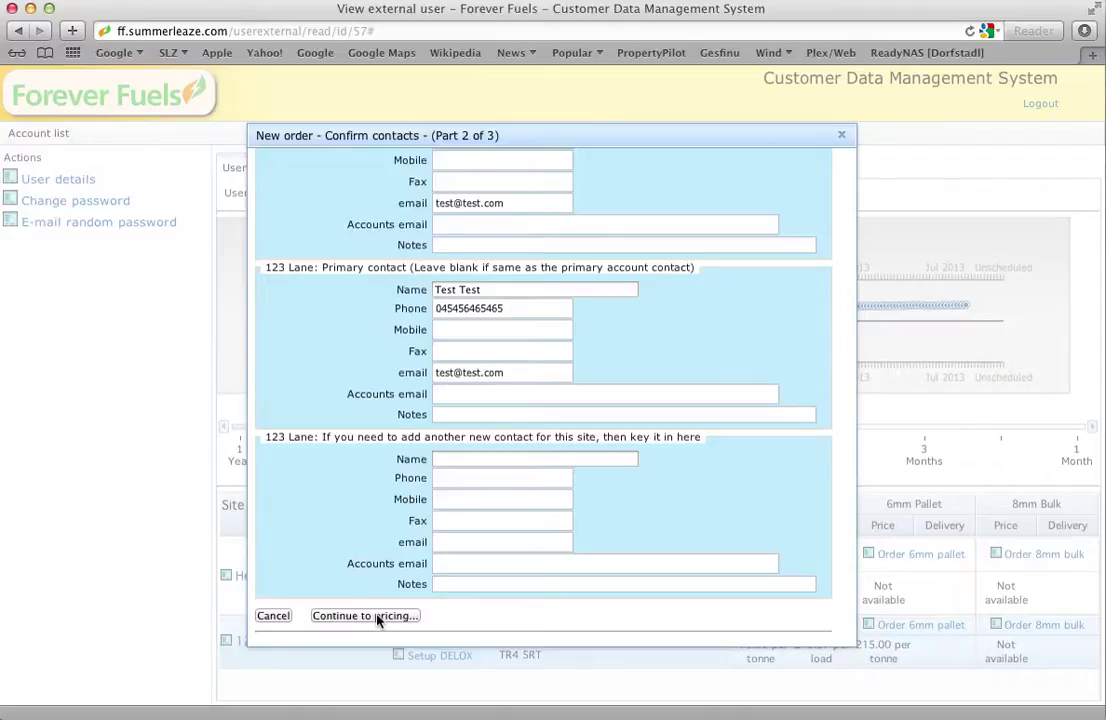
{"action": "left_click", "coordinate": [365, 616]}
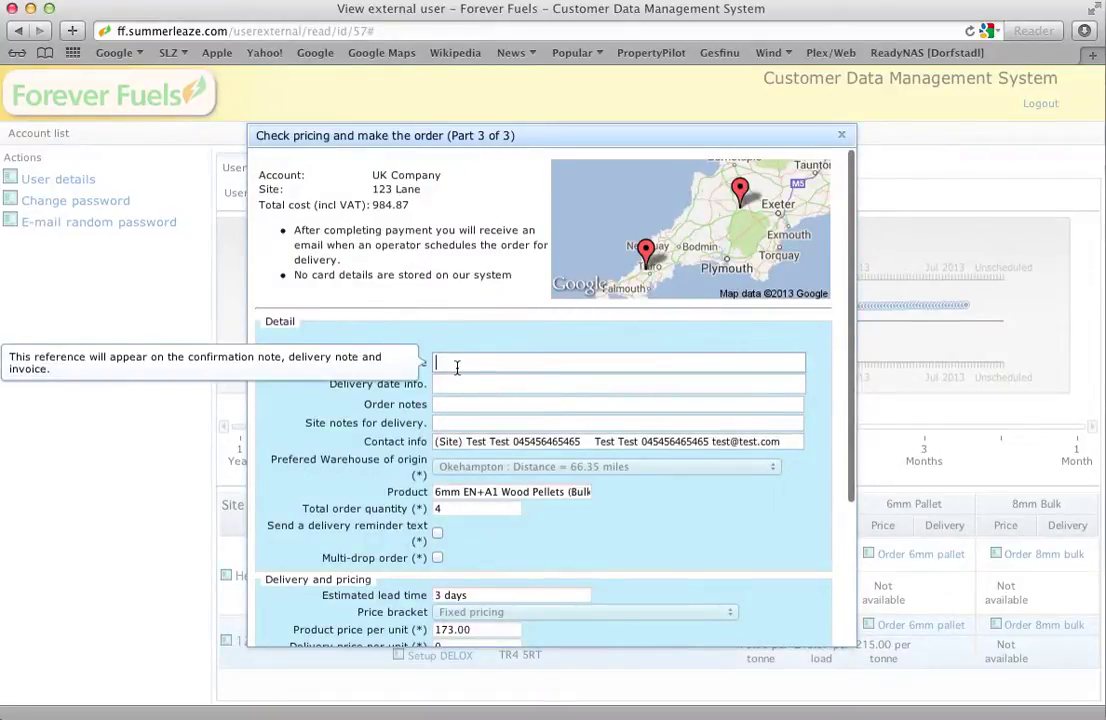
- Enter the customer order reference on the pricing step
{"action": "key", "text": "Tab"}
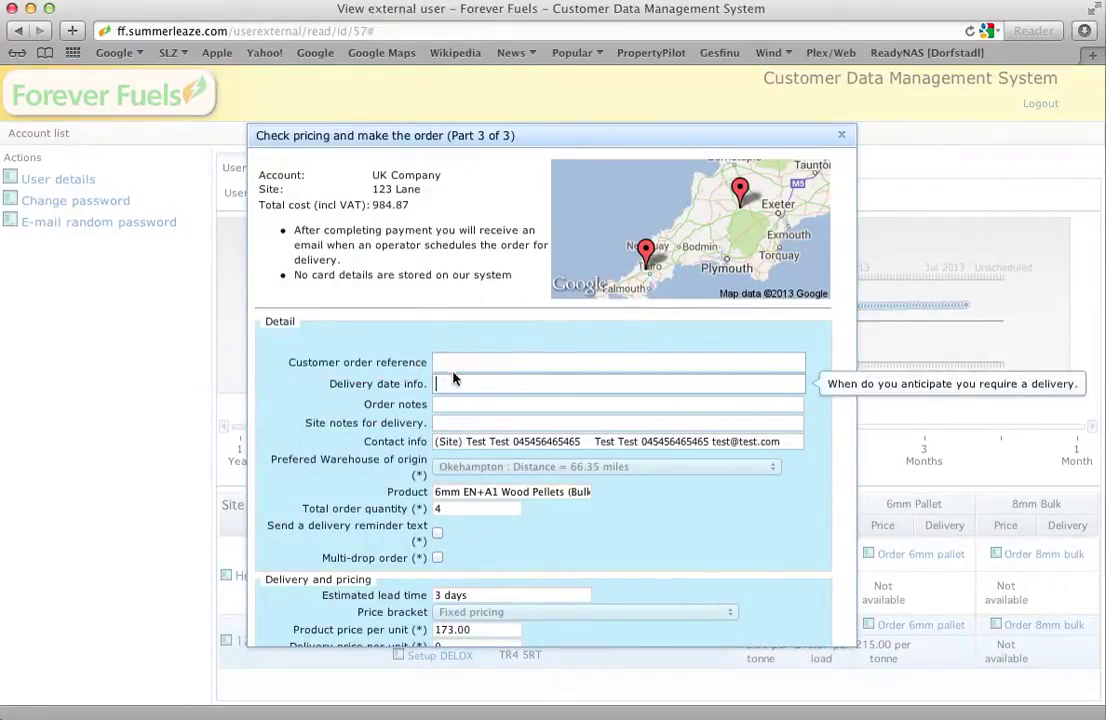
{"action": "left_click", "coordinate": [449, 364]}
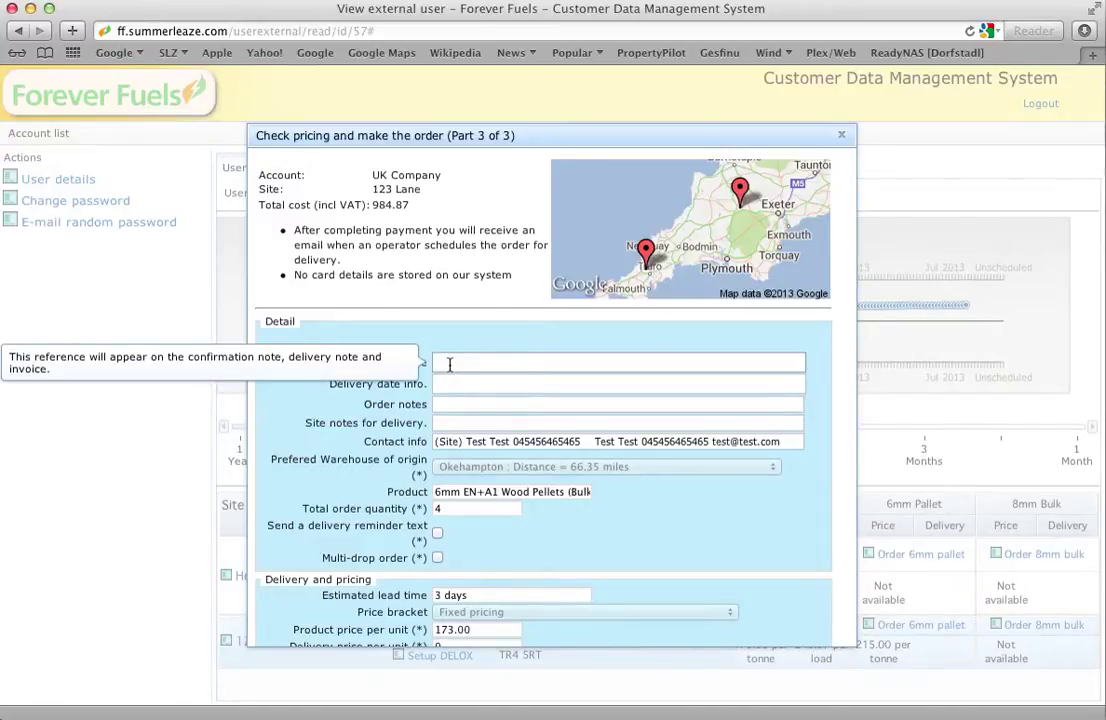
{"action": "type", "text": "XXX1234"}
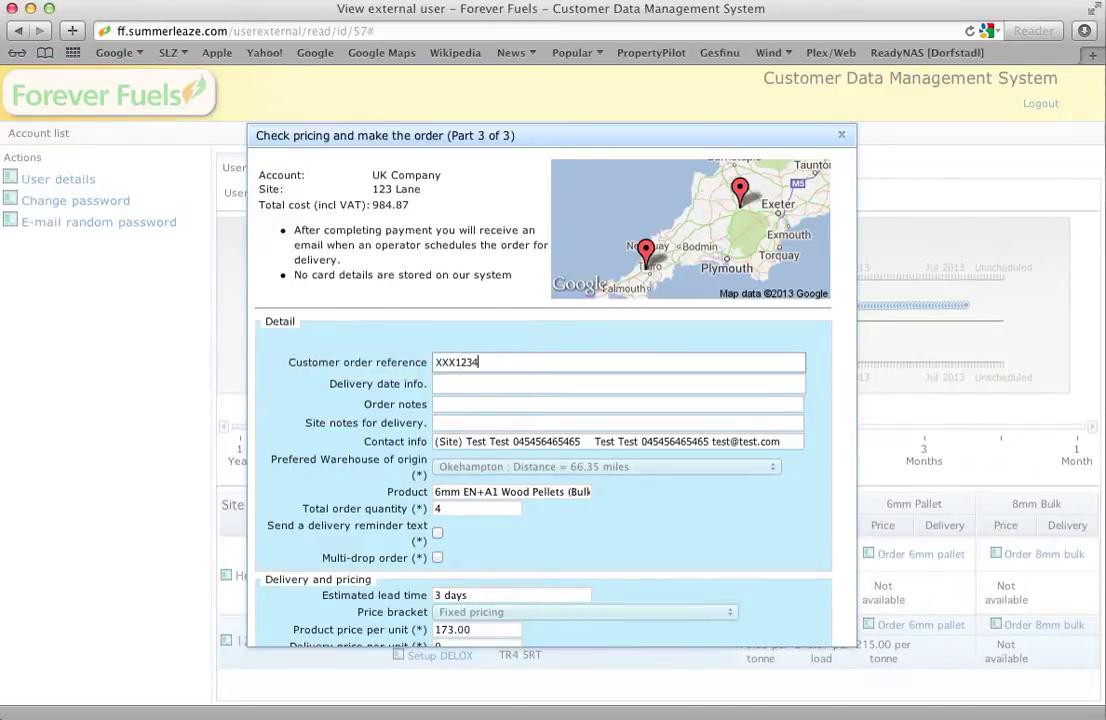
- Set the delivery date info to 'ASAP, no later than Fri 12 Jul'
{"action": "left_click", "coordinate": [437, 384]}
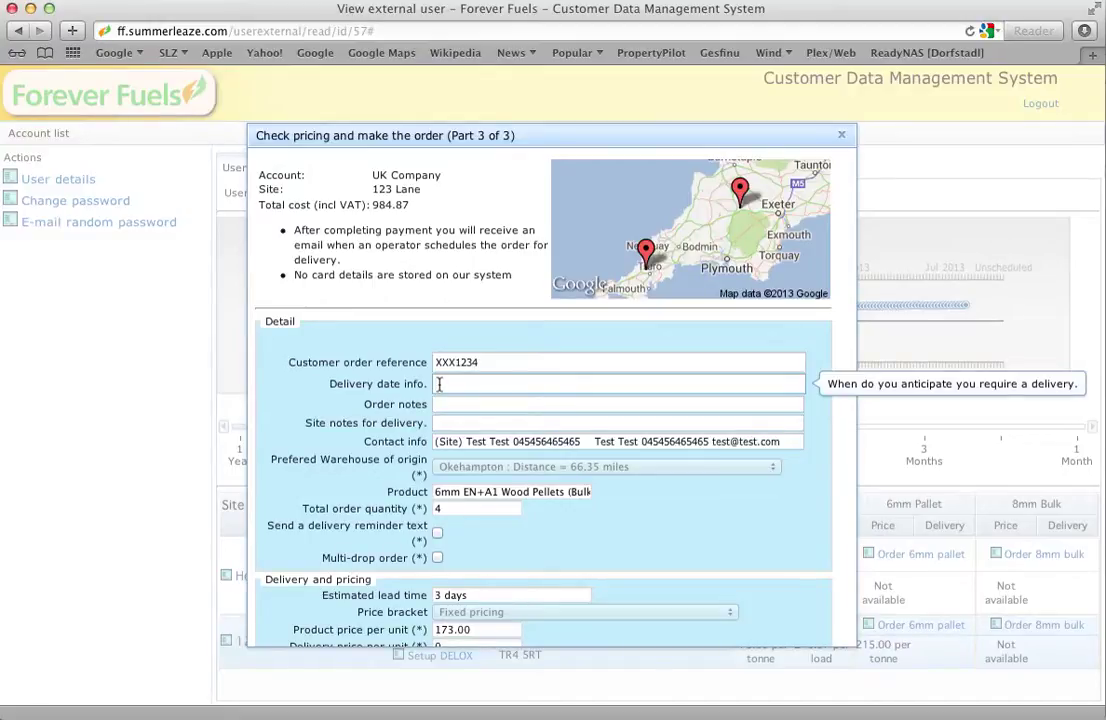
{"action": "type", "text": "ASAP"}
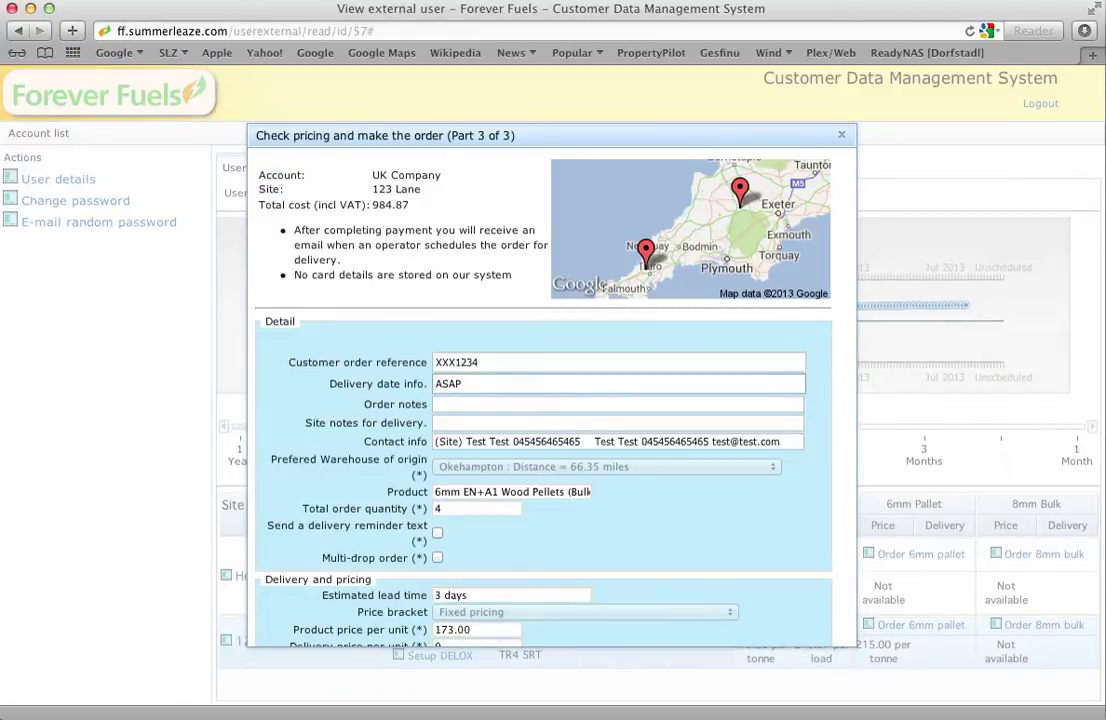
{"action": "type", "text": ", no later than Fri"}
{"action": "type", "text": "12 Jul"}
{"action": "left_click", "coordinate": [463, 405]}
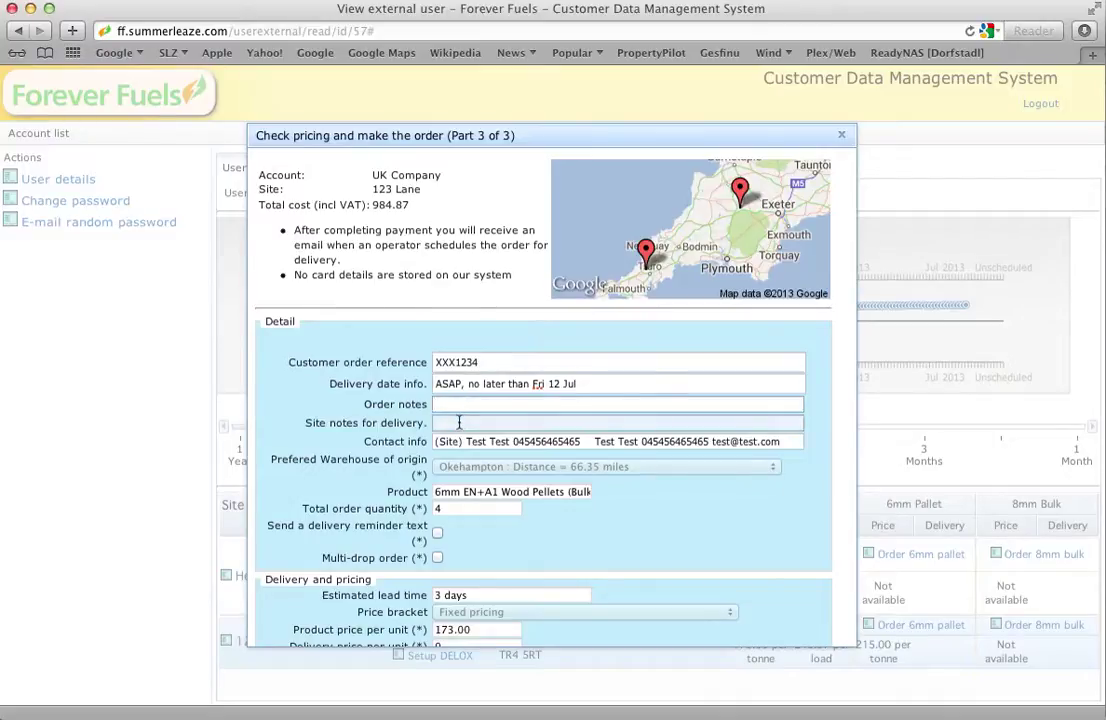
- Enable the delivery reminder text and mark the order as multi-drop
{"action": "left_click", "coordinate": [459, 422]}
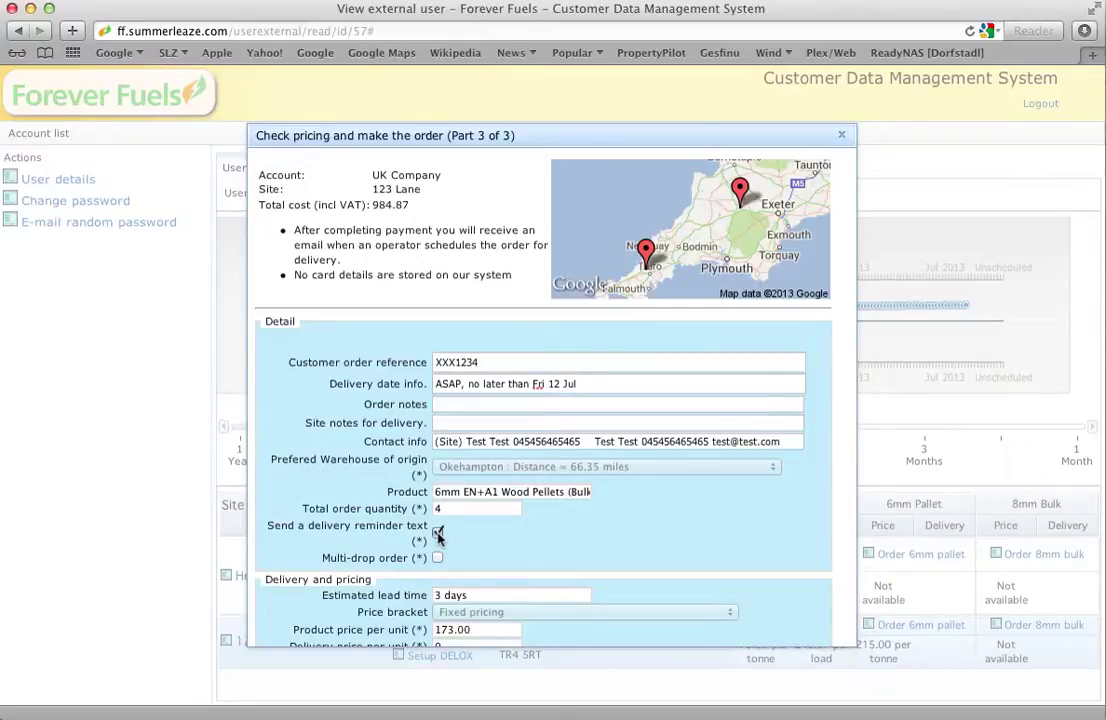
{"action": "left_click", "coordinate": [437, 534]}
{"action": "left_click", "coordinate": [438, 560]}
- Close the Part 3 order dialog unsubmitted and open 123 Lane's Boiler 1 details
{"action": "scroll", "coordinate": [656, 548], "scroll_direction": "down", "scroll_amount": 5}
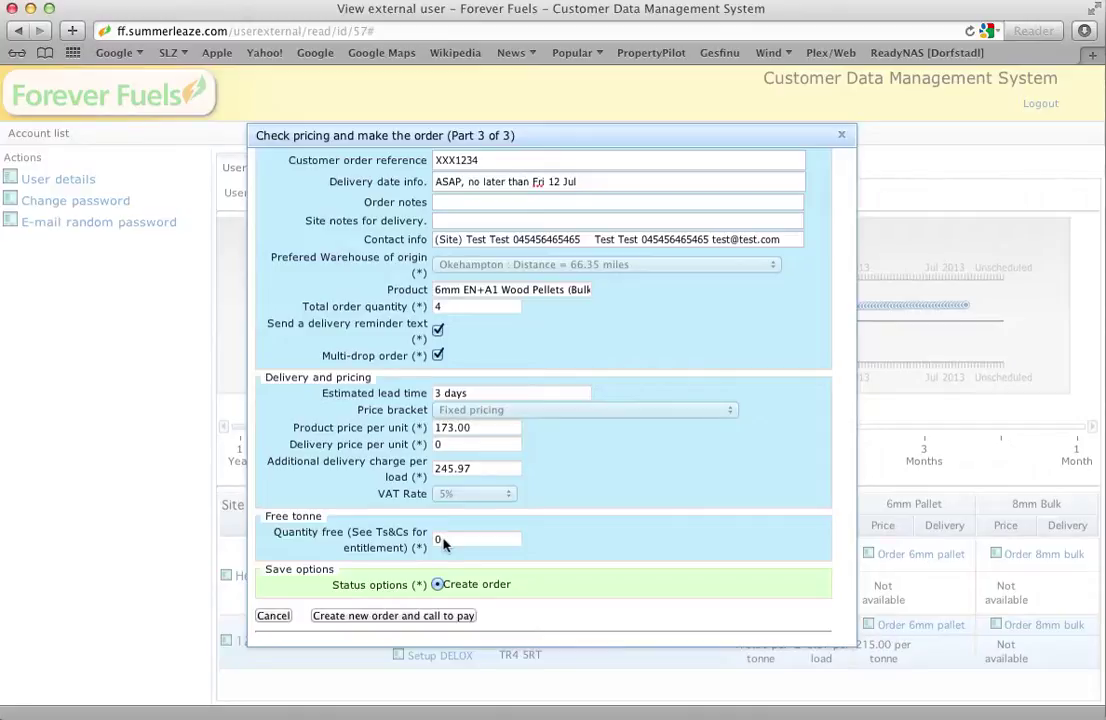
{"action": "scroll", "coordinate": [452, 585], "scroll_direction": "down", "scroll_amount": 1}
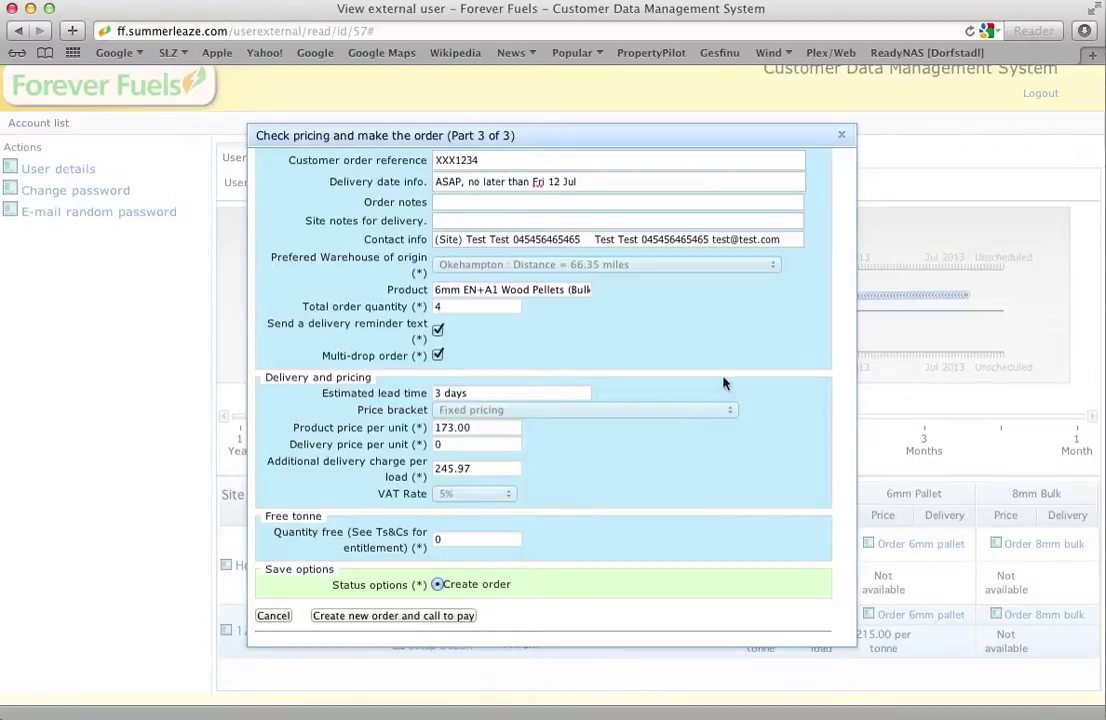
{"action": "left_click", "coordinate": [843, 138]}
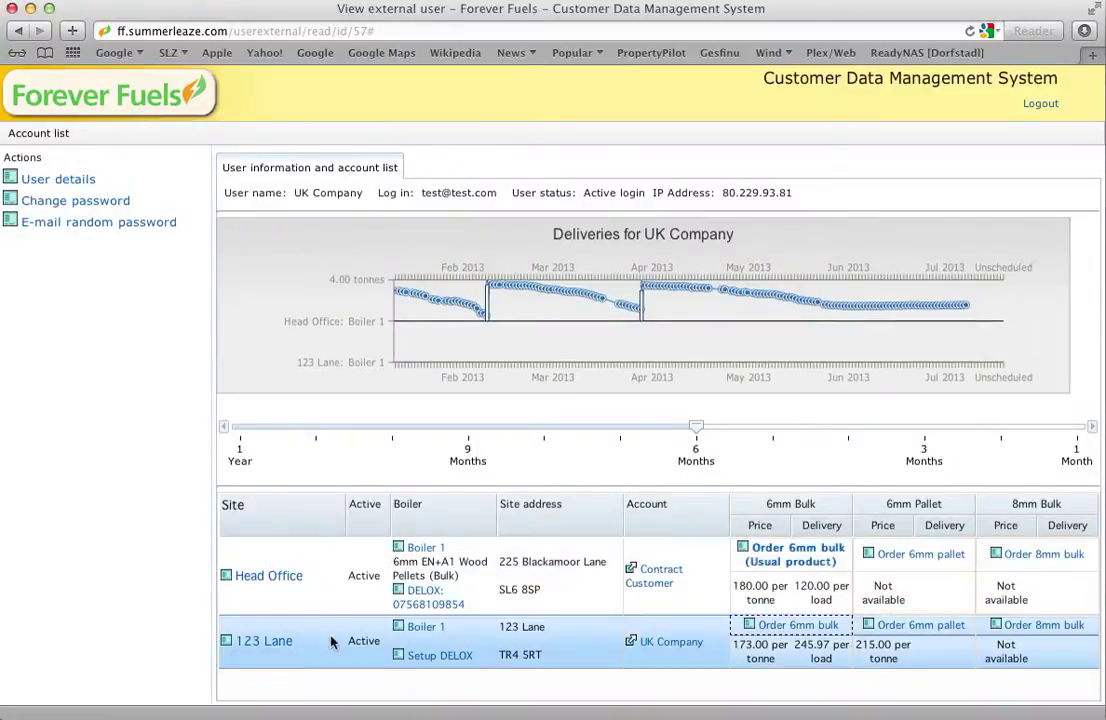
{"action": "left_click", "coordinate": [427, 628]}
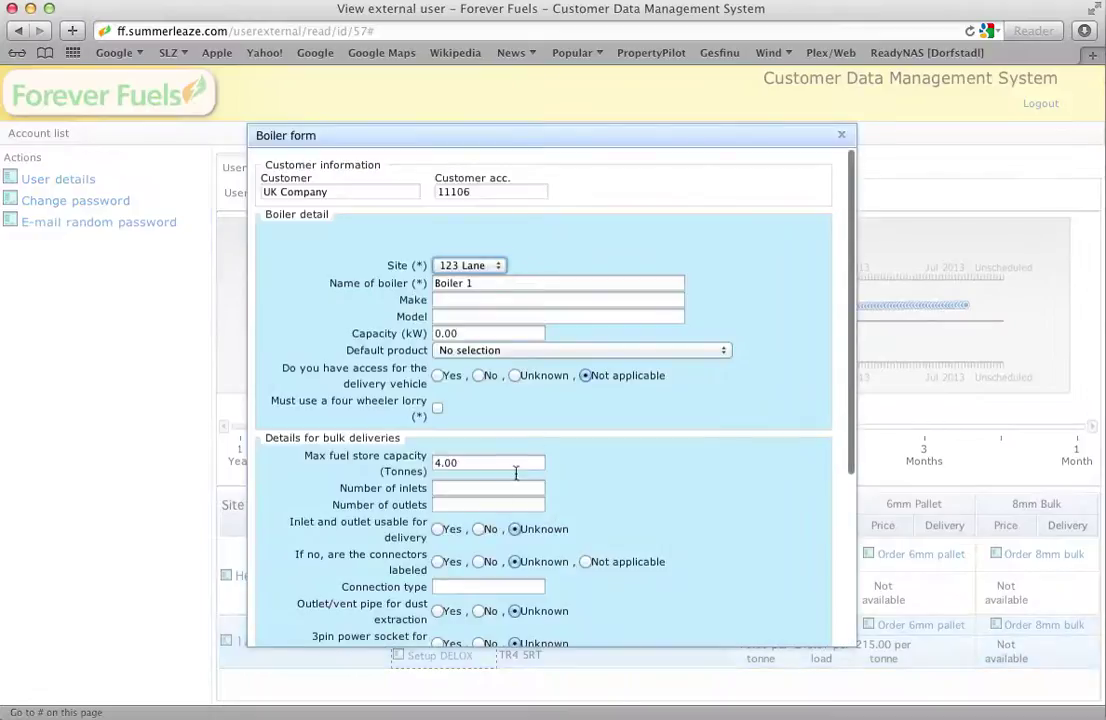
{"action": "scroll", "coordinate": [692, 401], "scroll_direction": "down", "scroll_amount": 2}
{"action": "scroll", "coordinate": [692, 401], "scroll_direction": "down", "scroll_amount": 5}
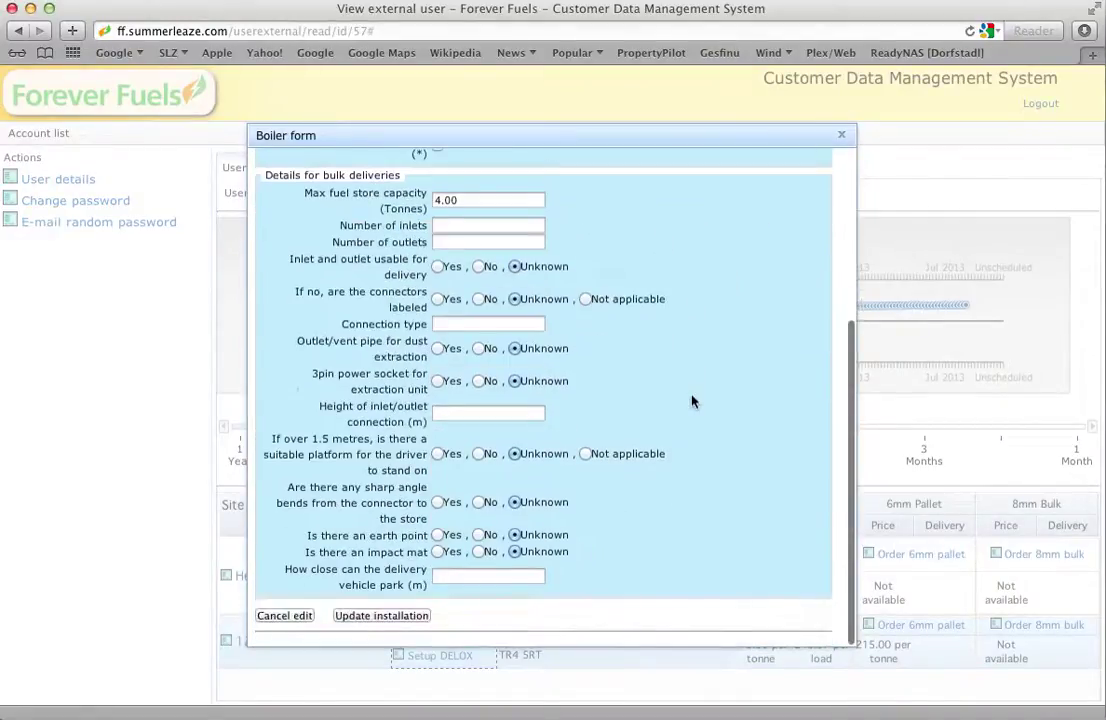
{"action": "scroll", "coordinate": [698, 380], "scroll_direction": "up", "scroll_amount": 2}
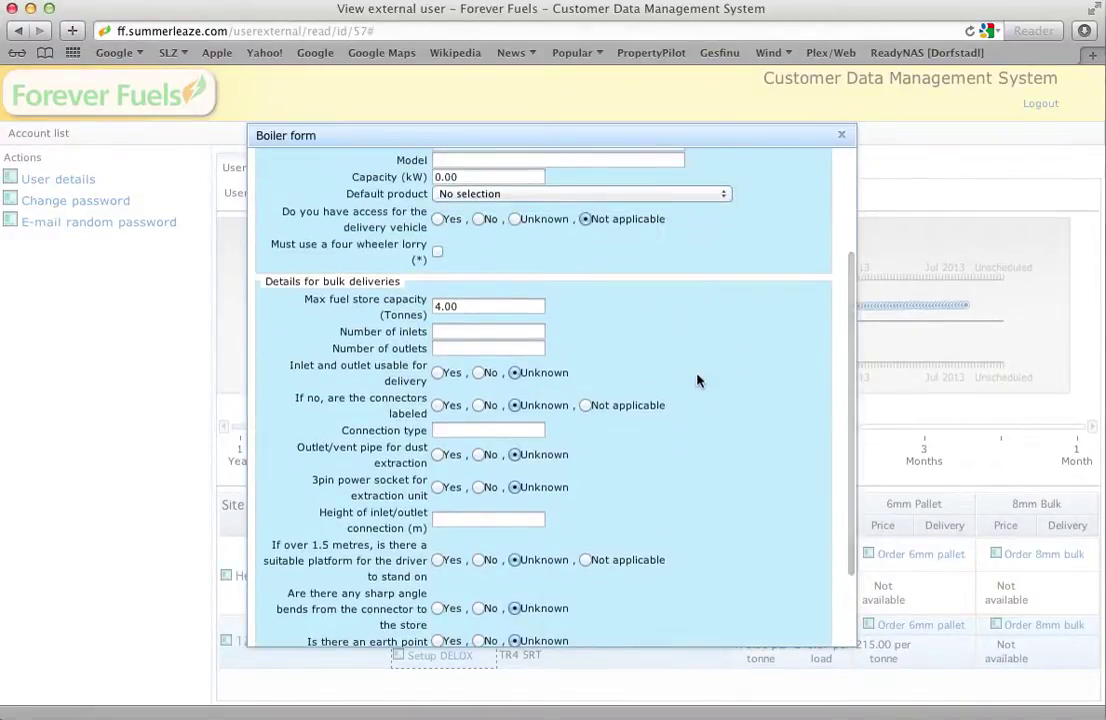
{"action": "scroll", "coordinate": [698, 380], "scroll_direction": "up", "scroll_amount": 4}
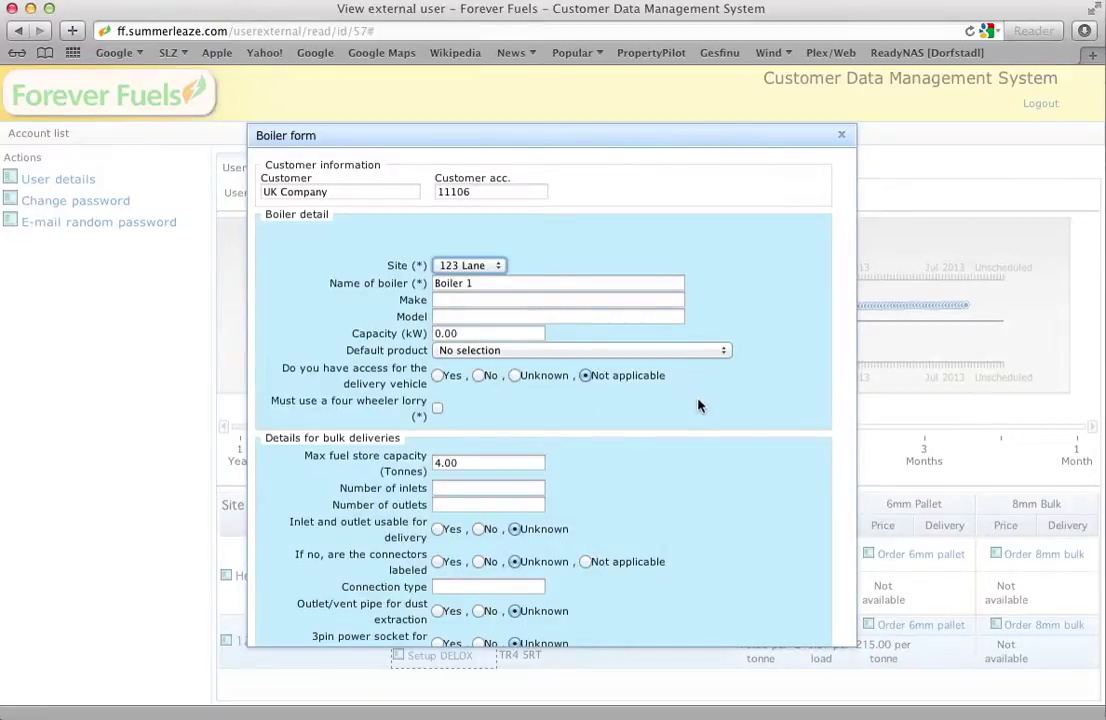
{"action": "scroll", "coordinate": [698, 411], "scroll_direction": "down", "scroll_amount": 6}
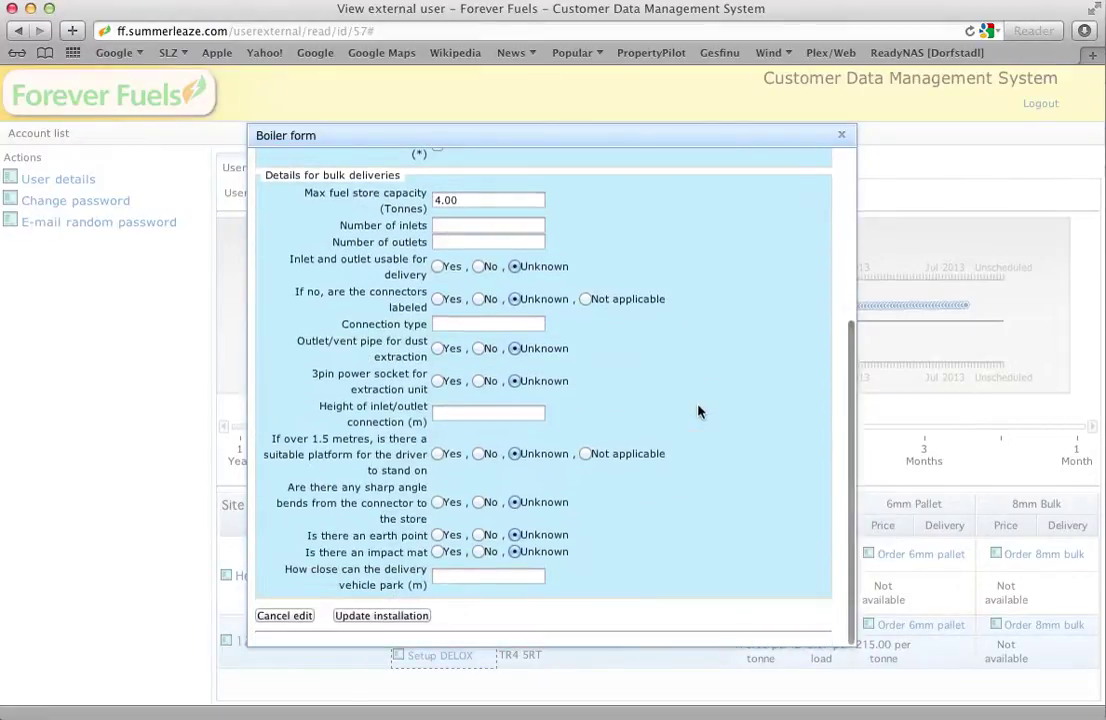
{"action": "scroll", "coordinate": [698, 411], "scroll_direction": "up", "scroll_amount": 6}
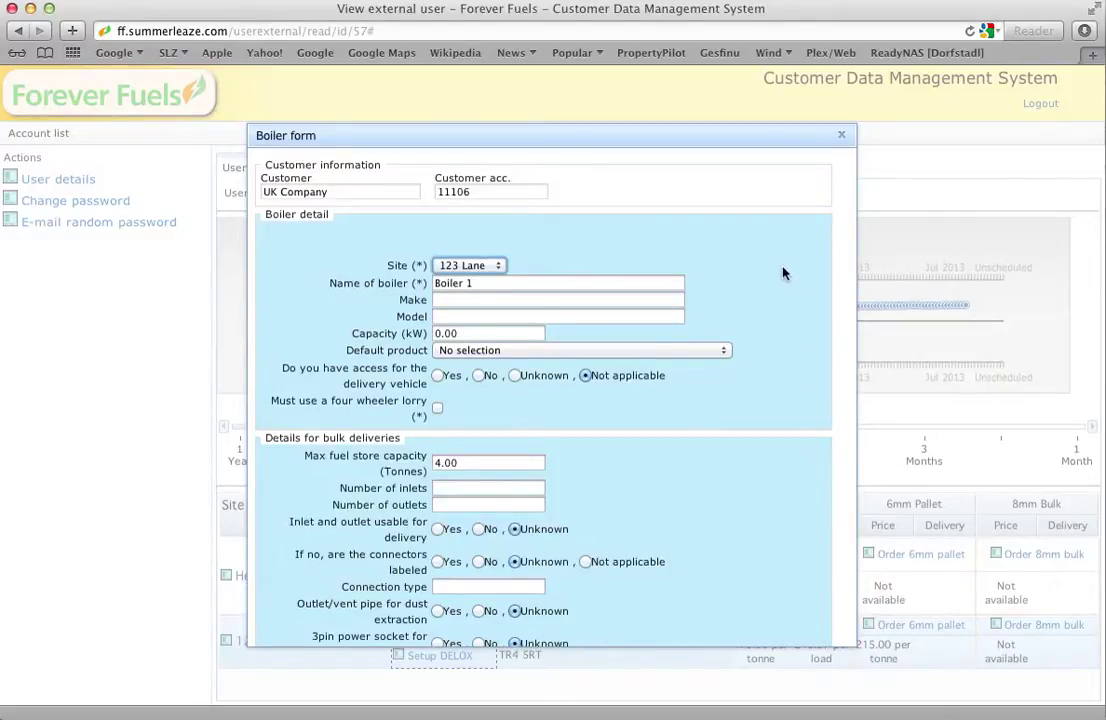
{"action": "left_click", "coordinate": [842, 137]}
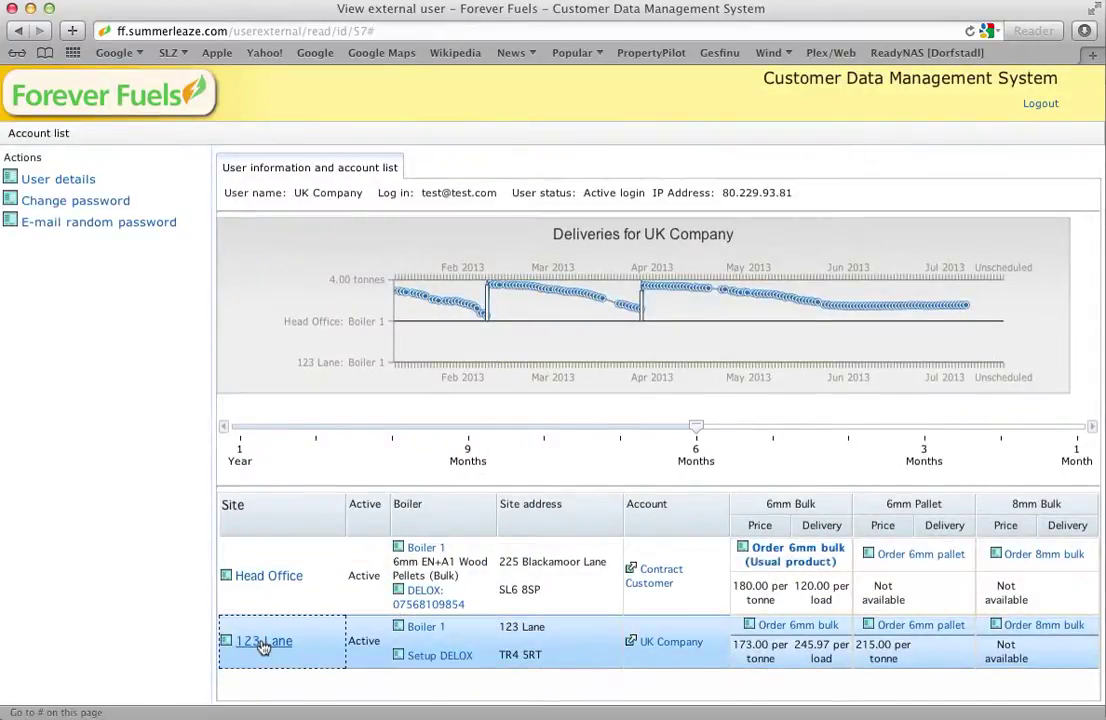
{"action": "left_click", "coordinate": [263, 642]}
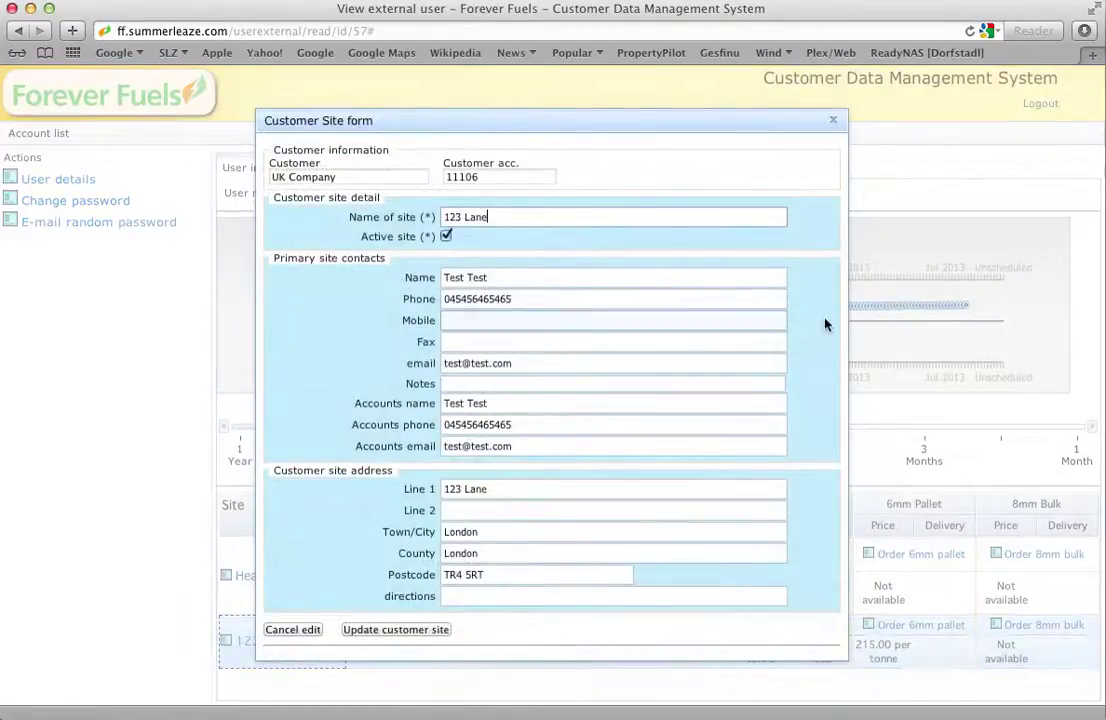
{"action": "scroll", "coordinate": [806, 388], "scroll_direction": "down", "scroll_amount": 1}
{"action": "scroll", "coordinate": [806, 388], "scroll_direction": "down", "scroll_amount": 1}
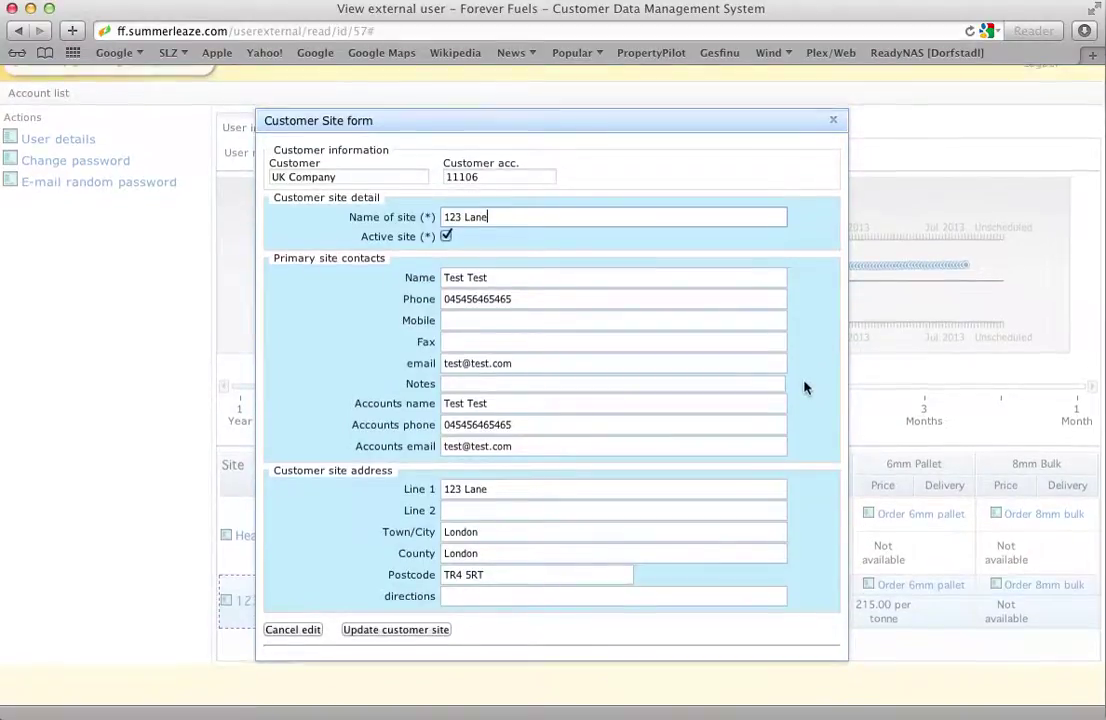
{"action": "left_click", "coordinate": [836, 126]}
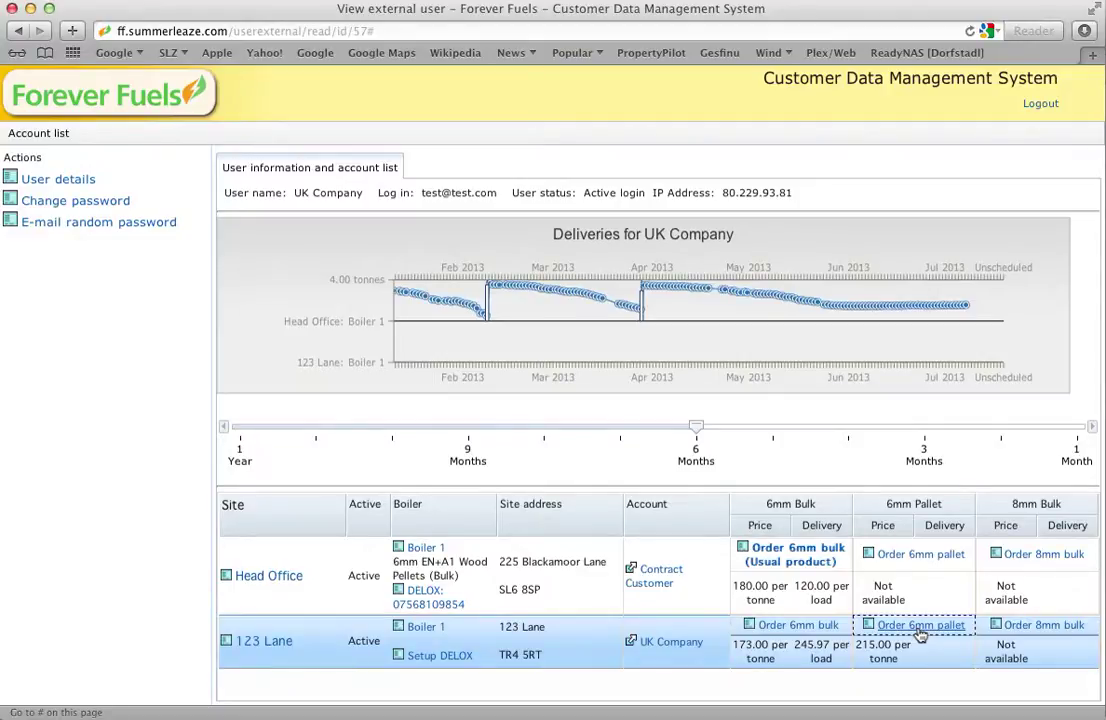
- Order one 6mm pallet for 123 Lane using the existing contact details, reaching the 279.73 total
{"action": "left_click", "coordinate": [920, 626]}
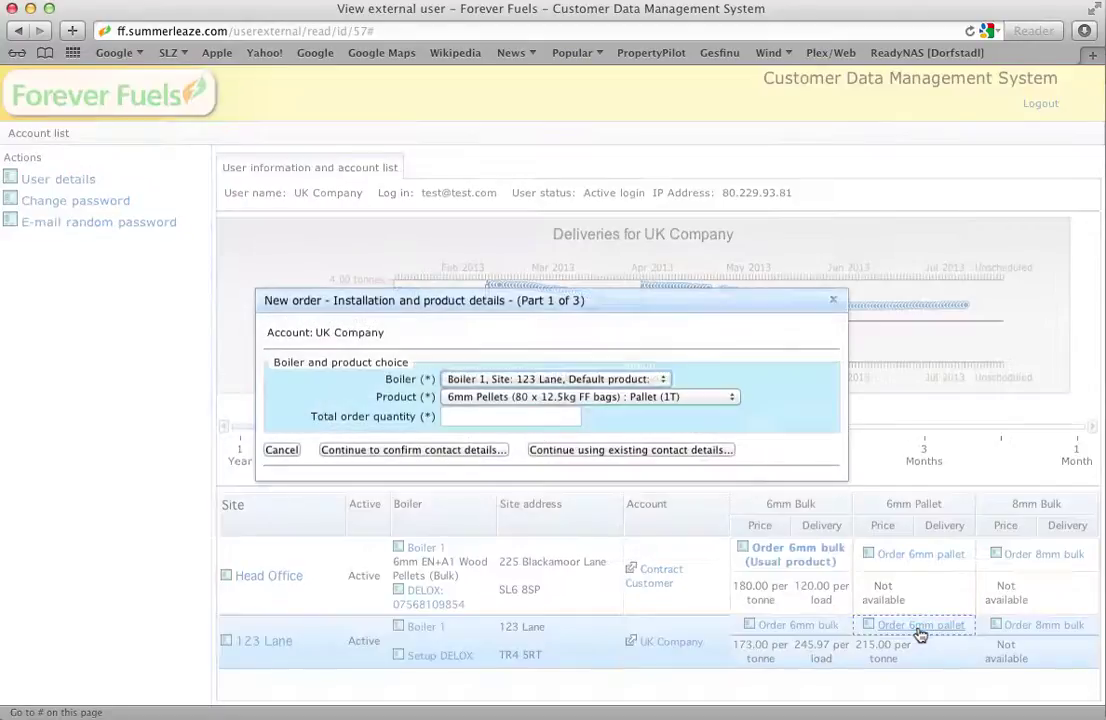
{"action": "left_click", "coordinate": [558, 419]}
{"action": "type", "text": "1"}
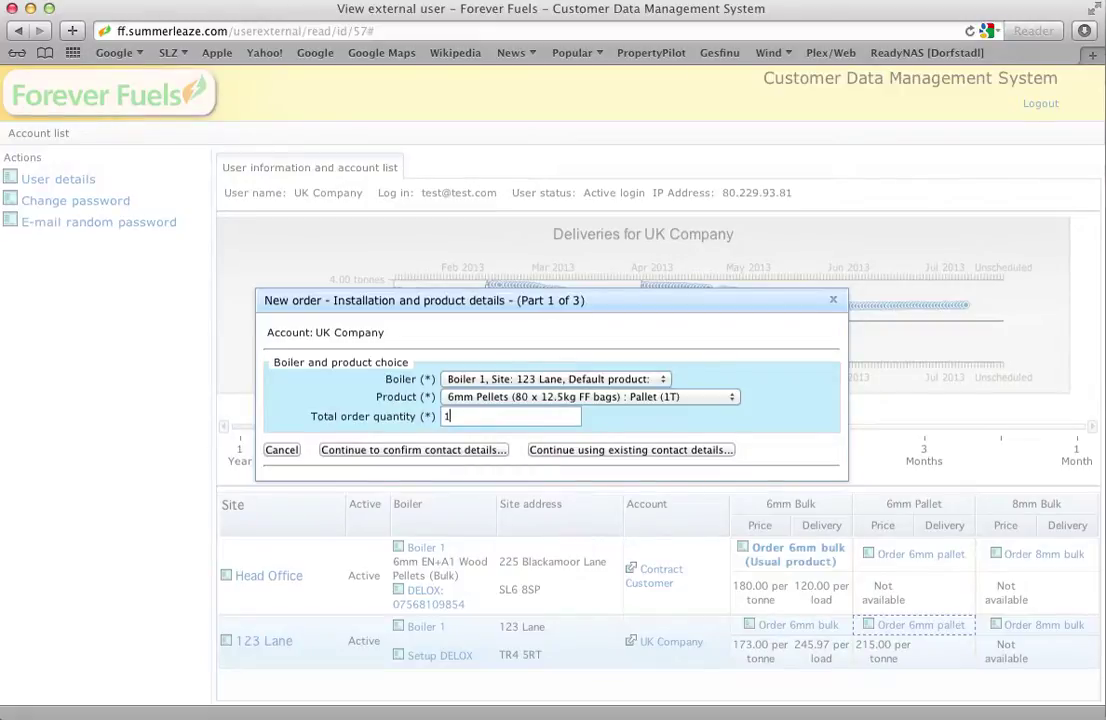
{"action": "left_click", "coordinate": [616, 452]}
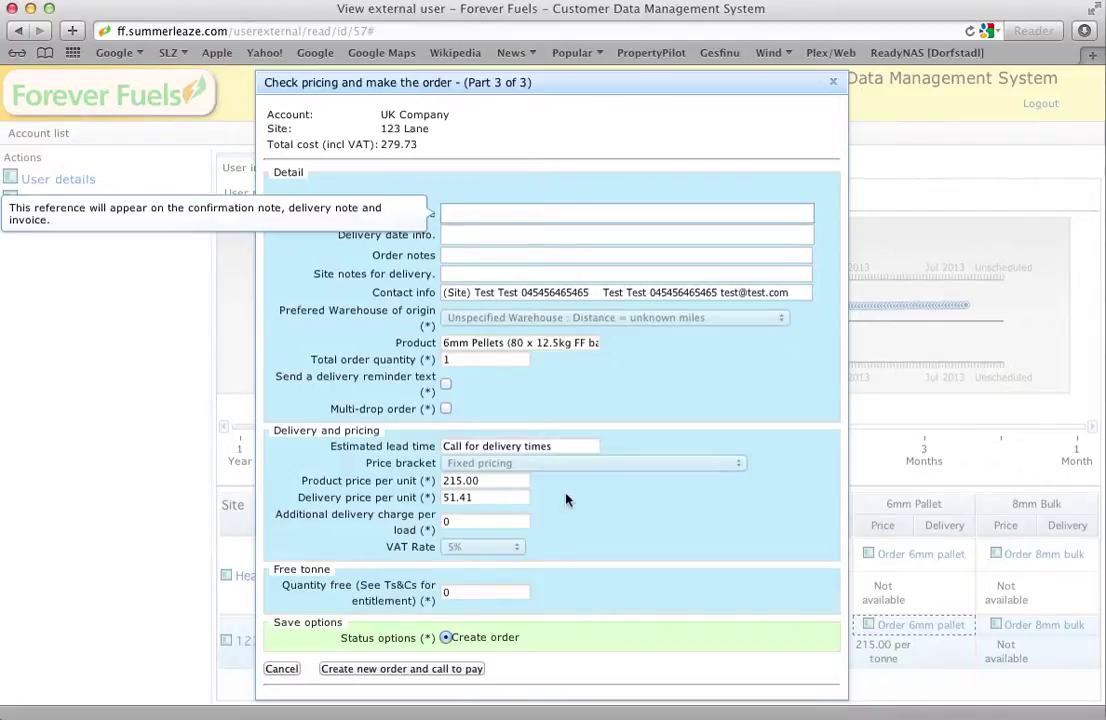
- Cancel the Part 3 of 3 order dialog without creating the 6mm pallet order
{"action": "left_click", "coordinate": [281, 669]}
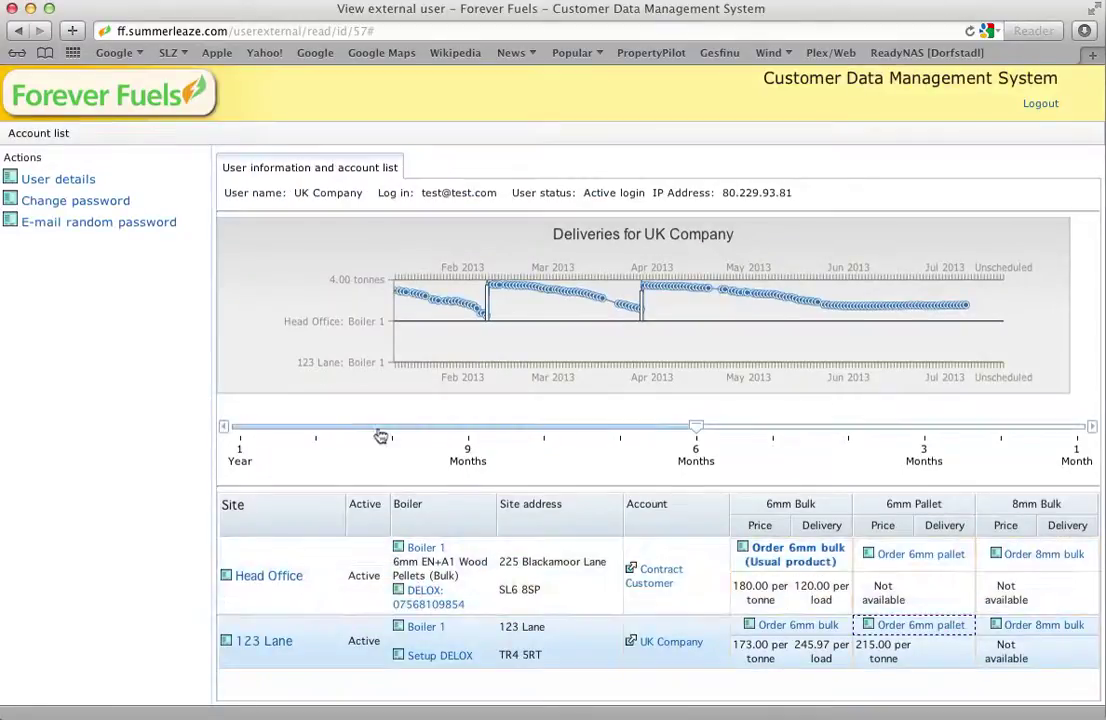